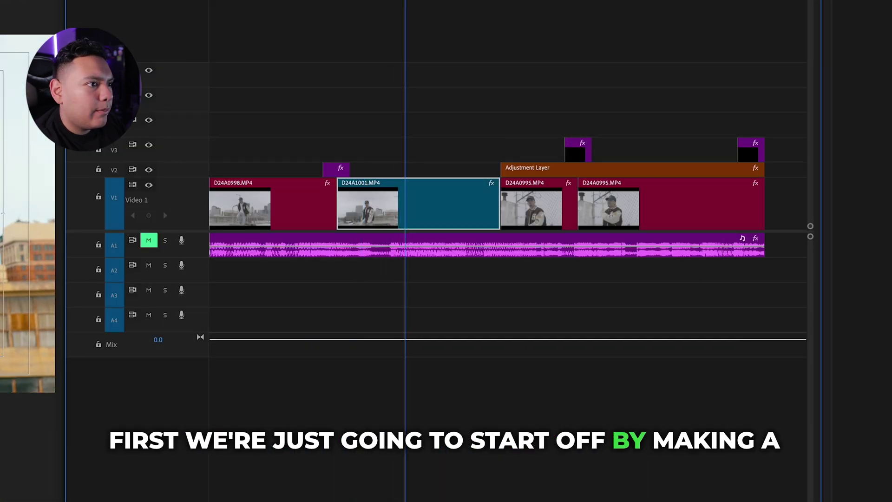
- Split the D24A1001.MP4 clip on V1 shortly after its start
{"action": "left_click_drag", "start_coordinate": [405, 1], "coordinate": [378, 1]}
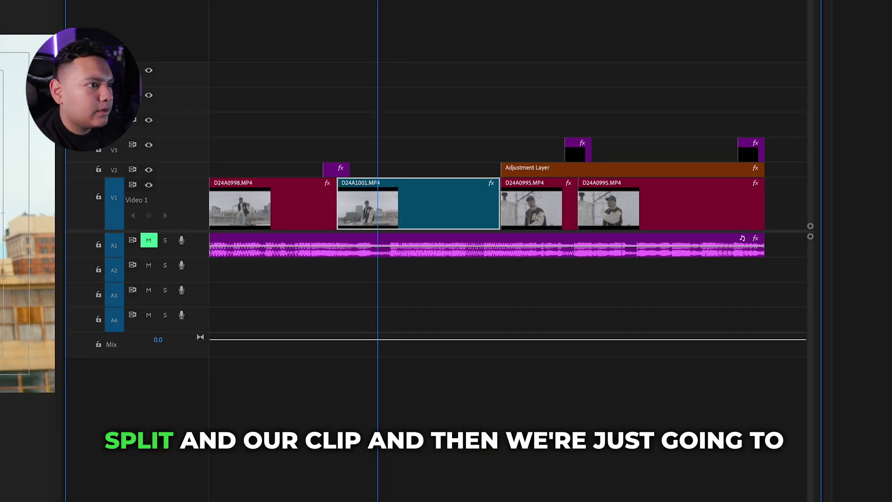
{"action": "left_click", "coordinate": [382, 205]}
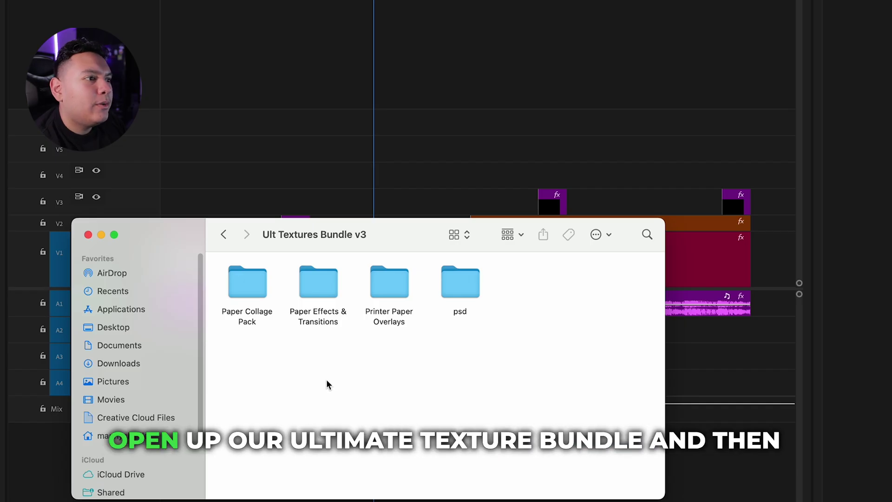
- Open the Printer Paper Overlays folder in the Ult Textures Bundle v3 folder and look into its Crumble subfolder
{"action": "left_click_drag", "start_coordinate": [408, 238], "coordinate": [496, 110]}
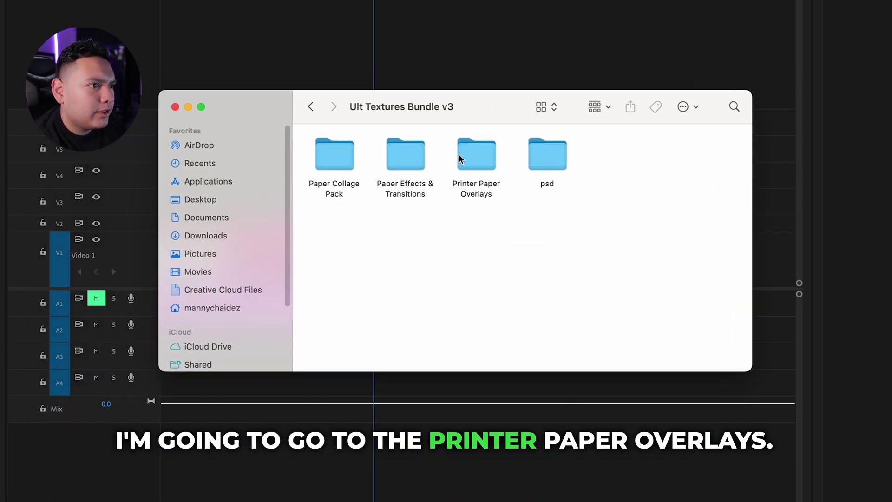
{"action": "double_click", "coordinate": [481, 152]}
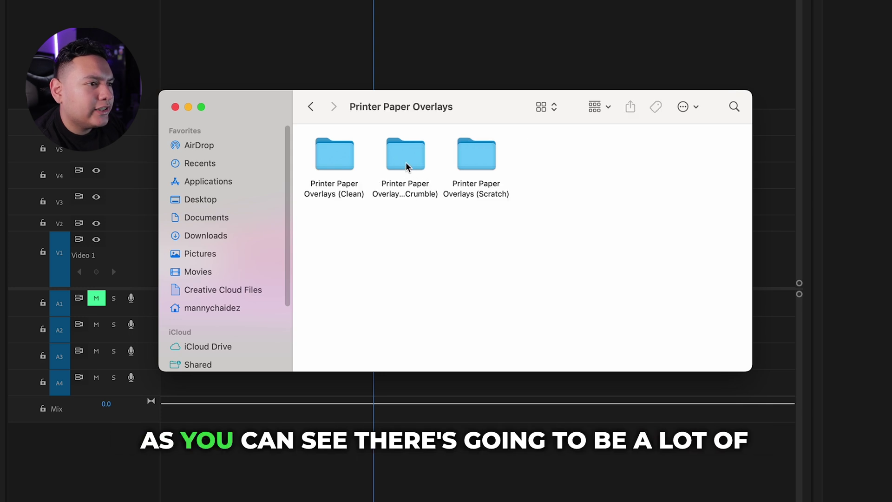
{"action": "double_click", "coordinate": [405, 160]}
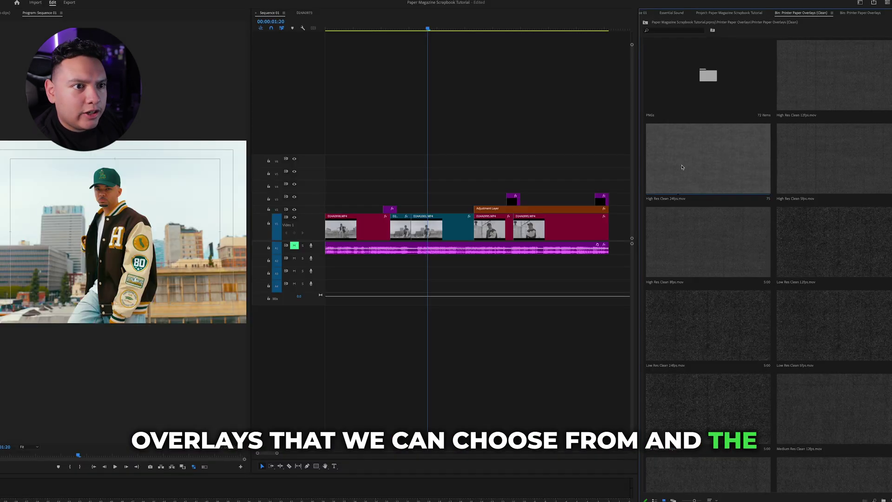
- Preview the clean printer paper overlays at different frame rates and resolutions, including High Res Clean 24fps and 8fps
{"action": "double_click", "coordinate": [703, 165]}
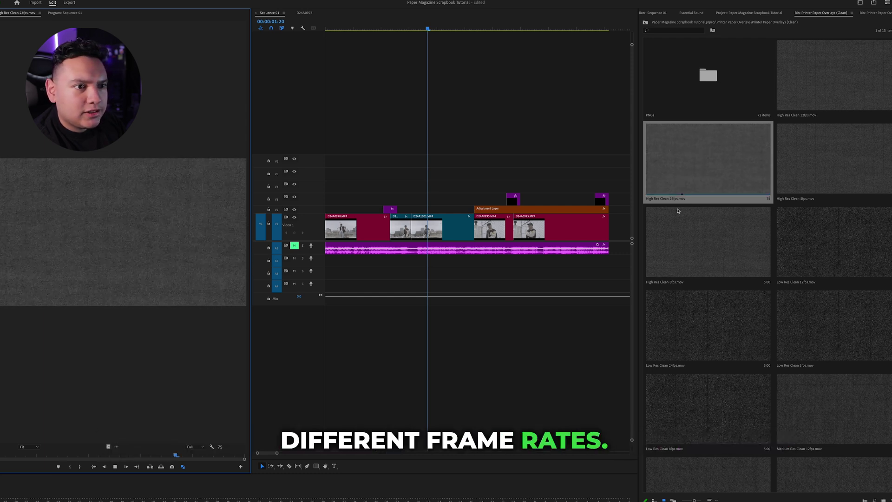
{"action": "left_click", "coordinate": [690, 246]}
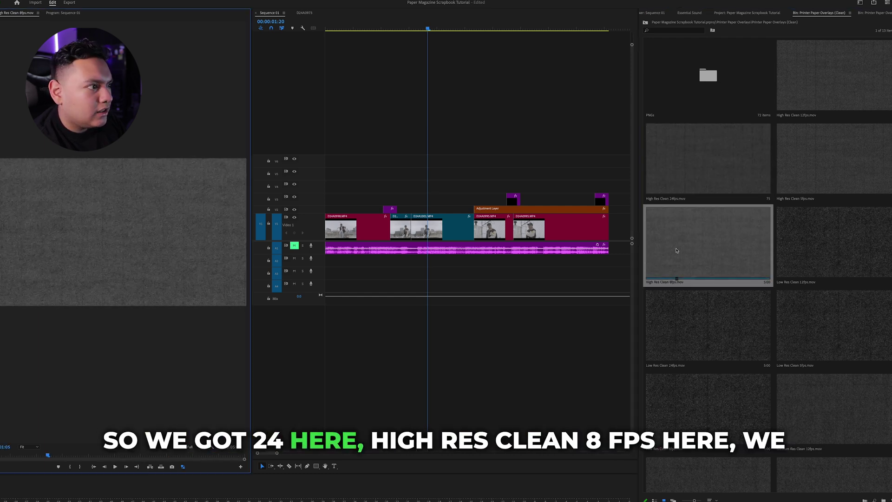
{"action": "double_click", "coordinate": [311, 245]}
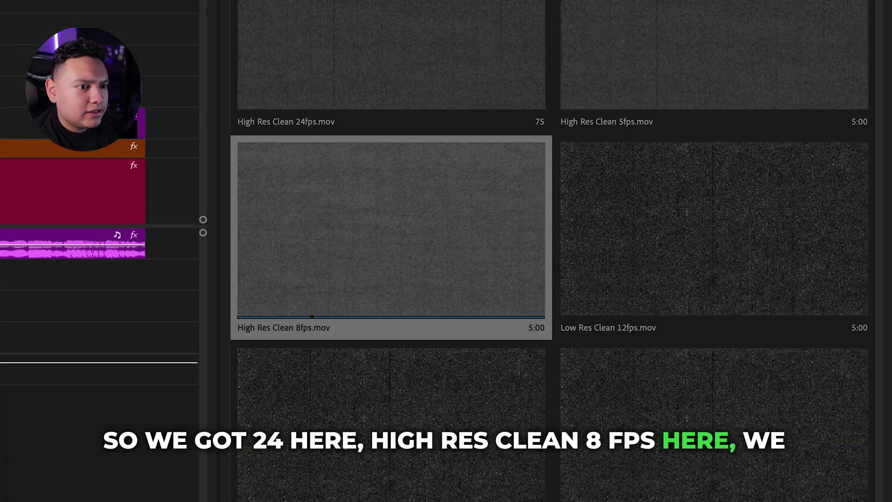
{"action": "double_click", "coordinate": [819, 328]}
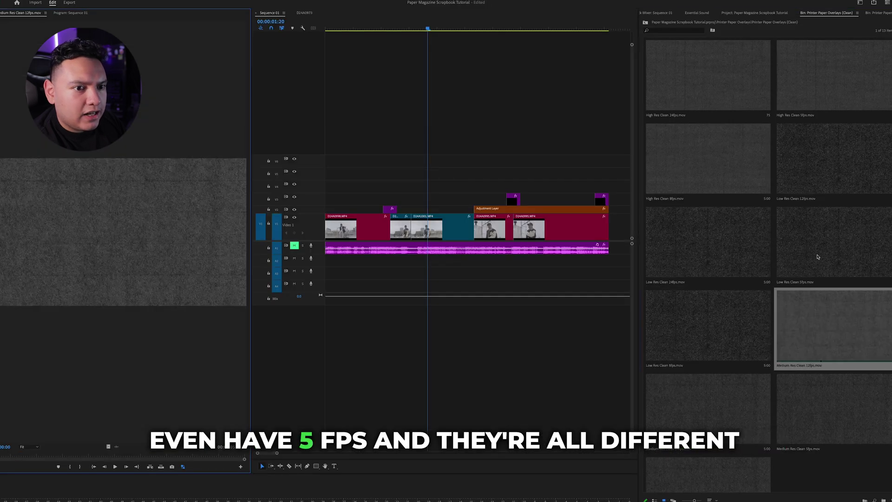
{"action": "double_click", "coordinate": [818, 257]}
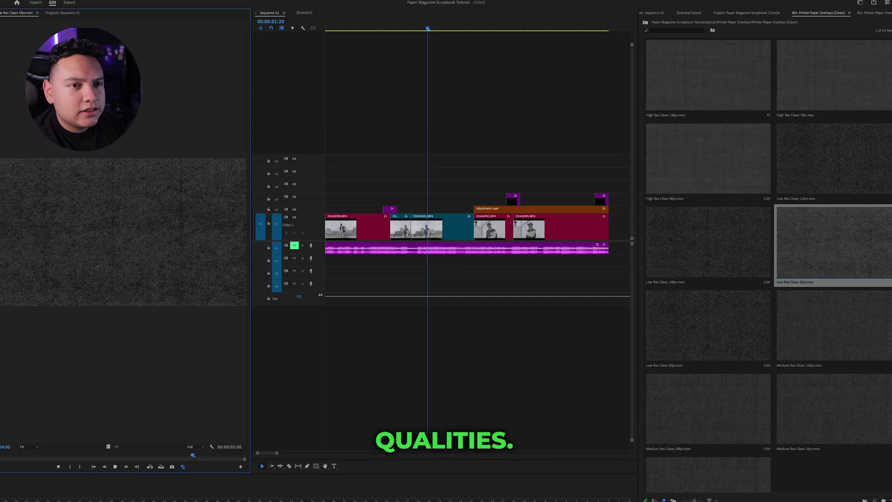
{"action": "scroll", "coordinate": [786, 311], "scroll_direction": "down", "scroll_amount": 1}
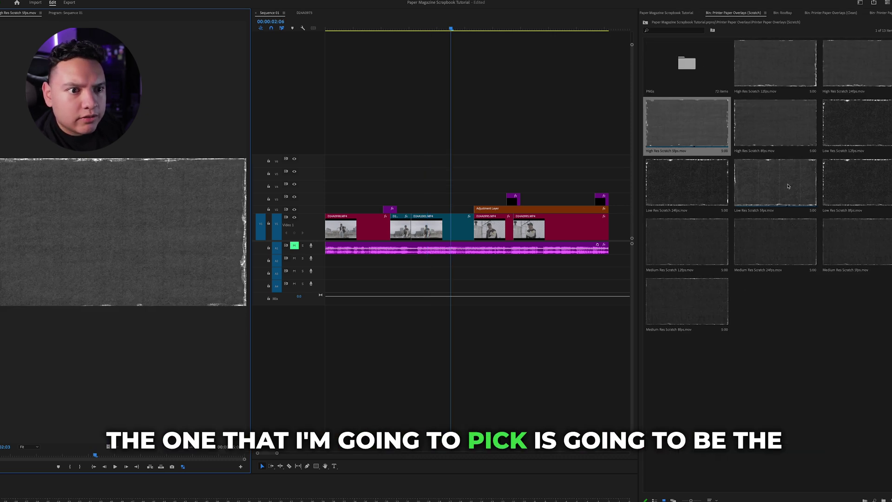
- Place the Medium Res Scratch 5fps.mov overlay above the second part of D24A1001.MP4 and set its blend mode to Screen
{"action": "double_click", "coordinate": [844, 250]}
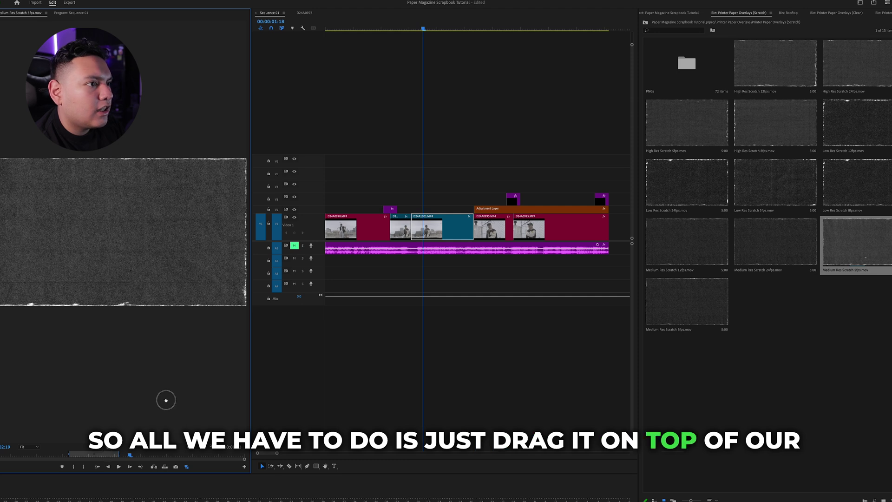
{"action": "left_click_drag", "start_coordinate": [165, 400], "coordinate": [414, 203]}
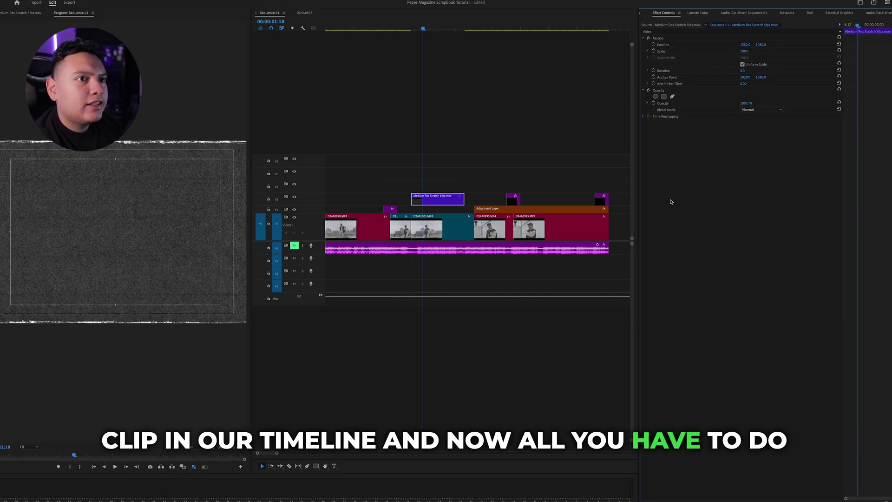
{"action": "left_click", "coordinate": [750, 112]}
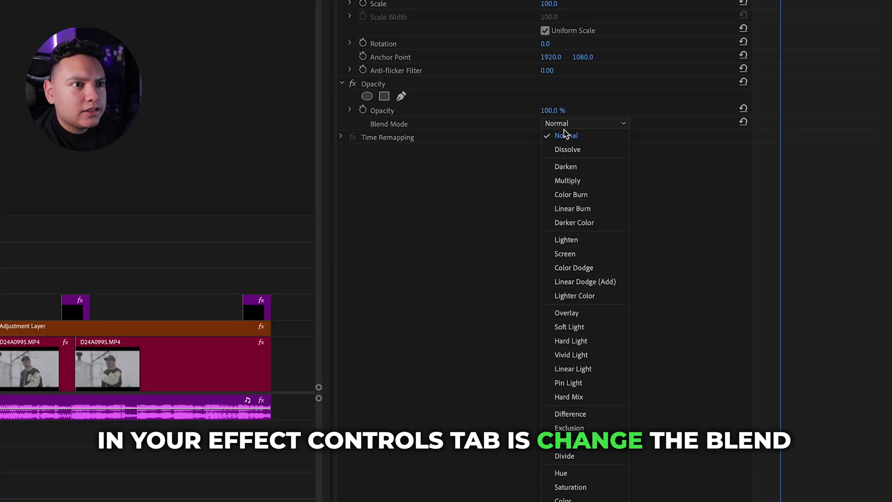
{"action": "left_click", "coordinate": [565, 253]}
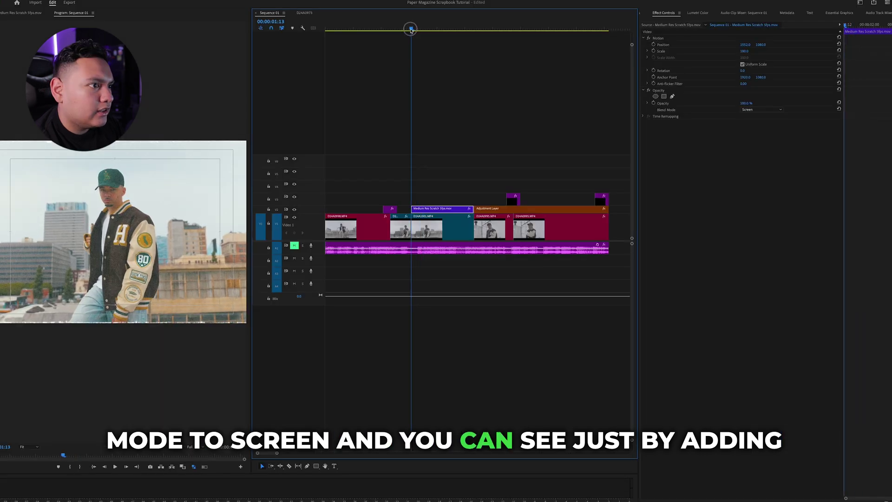
- Play back the section with the scratch overlay from the cut in D24A1001.MP4
{"action": "left_click_drag", "start_coordinate": [412, 29], "coordinate": [416, 29]}
{"action": "key", "text": "space"}
{"action": "left_click_drag", "start_coordinate": [416, 29], "coordinate": [411, 29]}
{"action": "key", "text": "space"}
- Apply Posterize Time with a frame rate of 5 to the second part of D24A1001.MP4 and play back the section
{"action": "left_click", "coordinate": [643, 13]}
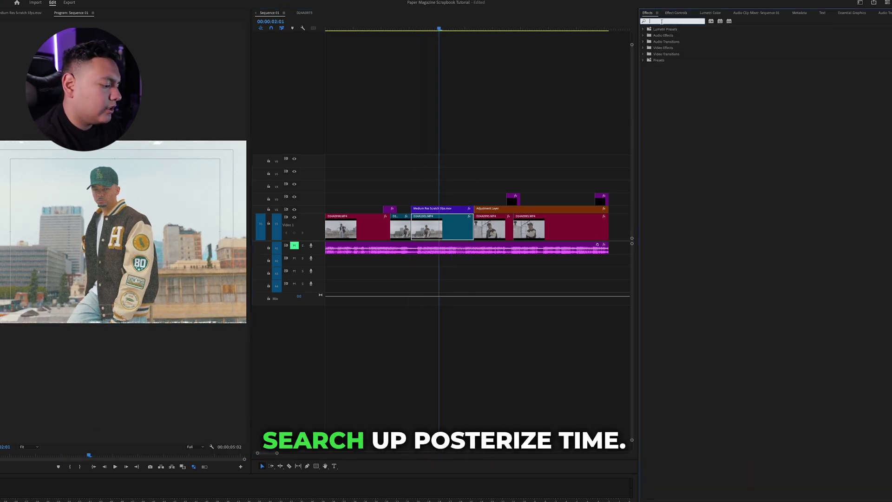
{"action": "type", "text": "poster"}
{"action": "left_click_drag", "start_coordinate": [671, 73], "coordinate": [439, 211]}
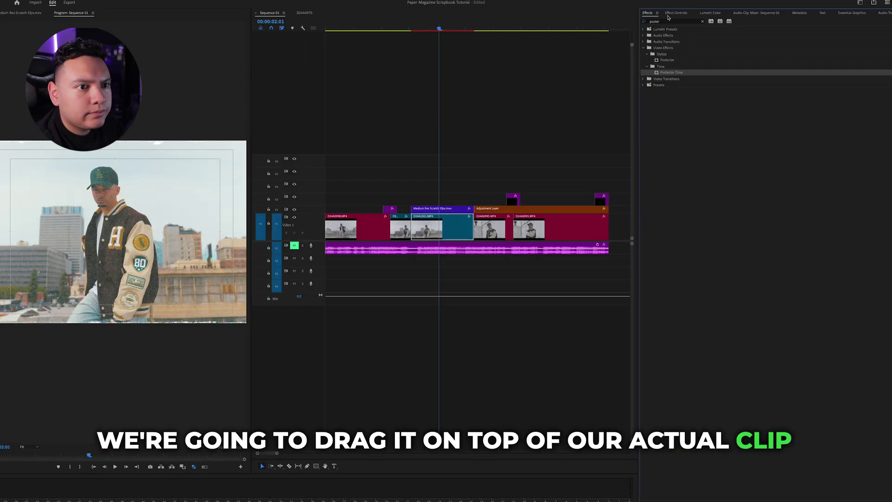
{"action": "left_click", "coordinate": [669, 14]}
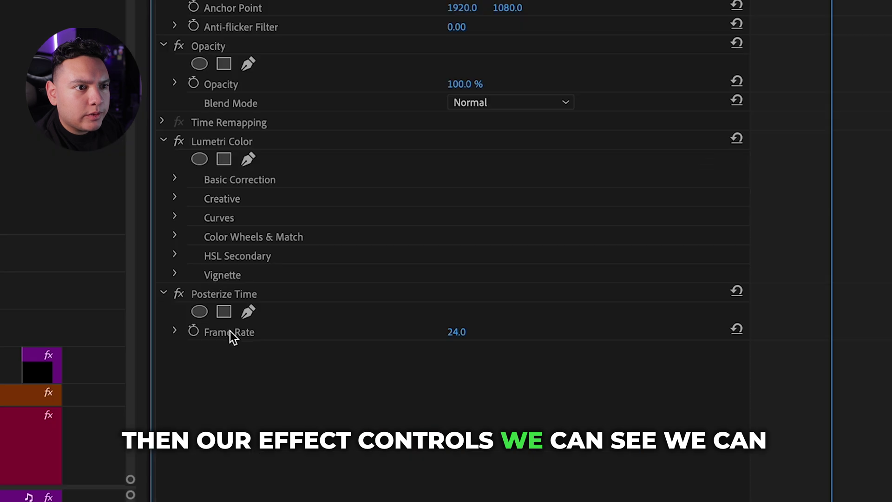
{"action": "left_click", "coordinate": [747, 188]}
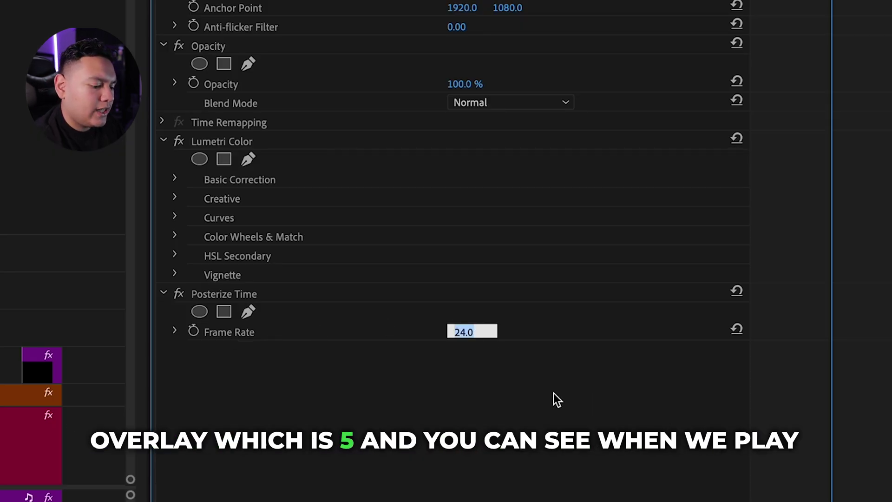
{"action": "key", "text": "space"}
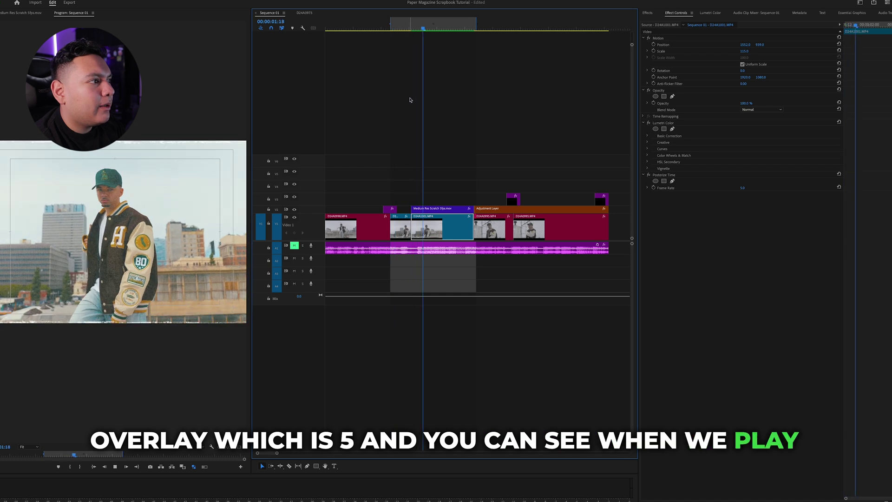
{"action": "left_click", "coordinate": [492, 228]}
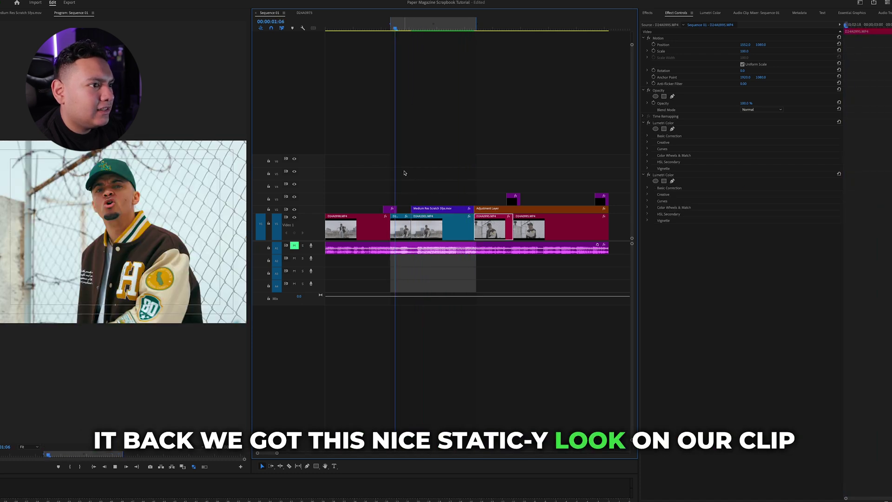
- Place an adjustment layer on track V3, centred over the cut in D24A1001.MP4
{"action": "left_click", "coordinate": [657, 13]}
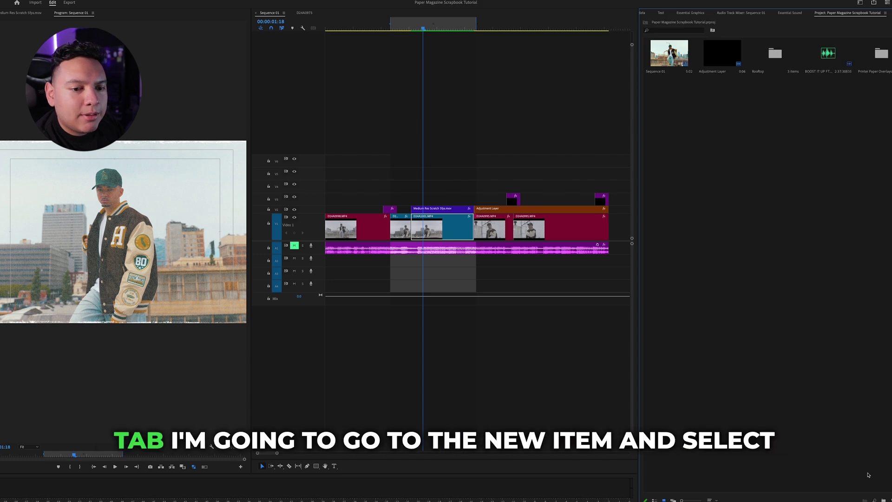
{"action": "left_click", "coordinate": [874, 472]}
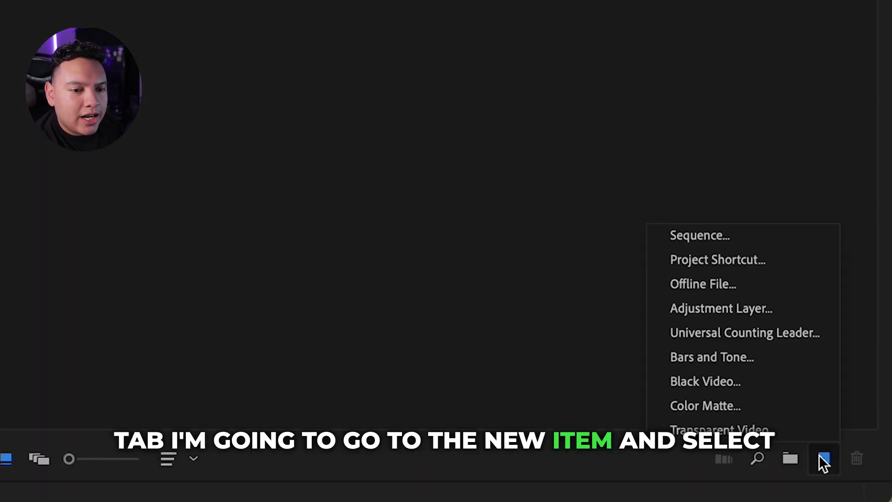
{"action": "left_click", "coordinate": [722, 314]}
{"action": "left_click_drag", "start_coordinate": [722, 54], "coordinate": [503, 147]}
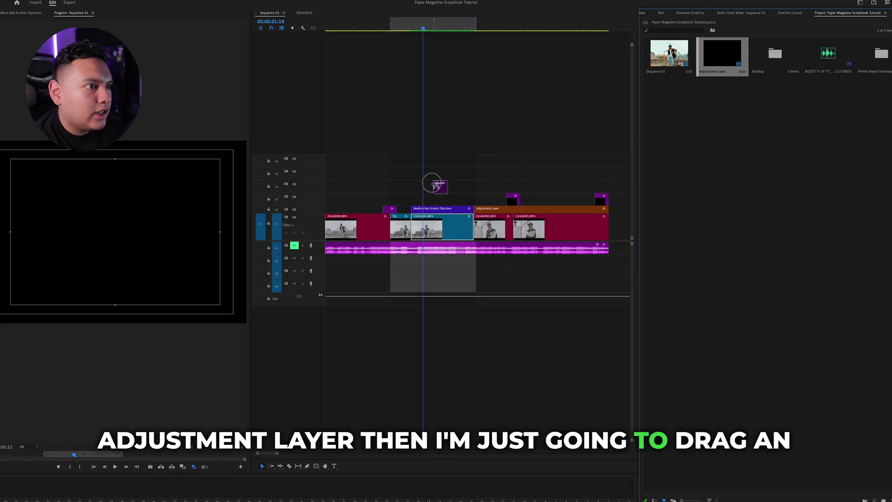
{"action": "left_click_drag", "start_coordinate": [432, 183], "coordinate": [405, 195]}
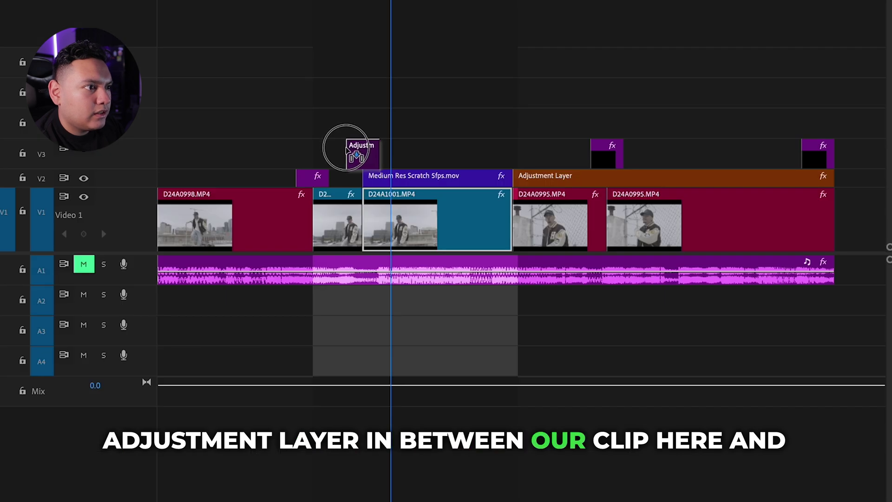
{"action": "left_click_drag", "start_coordinate": [346, 149], "coordinate": [348, 149]}
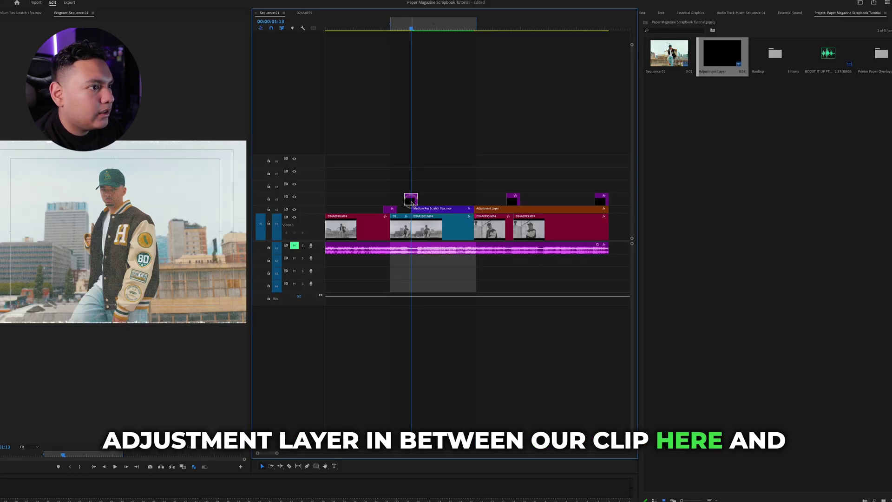
- Find the Brightness & Contrast video effect and apply it to the adjustment layer over the cut
{"action": "key", "text": "equal"}
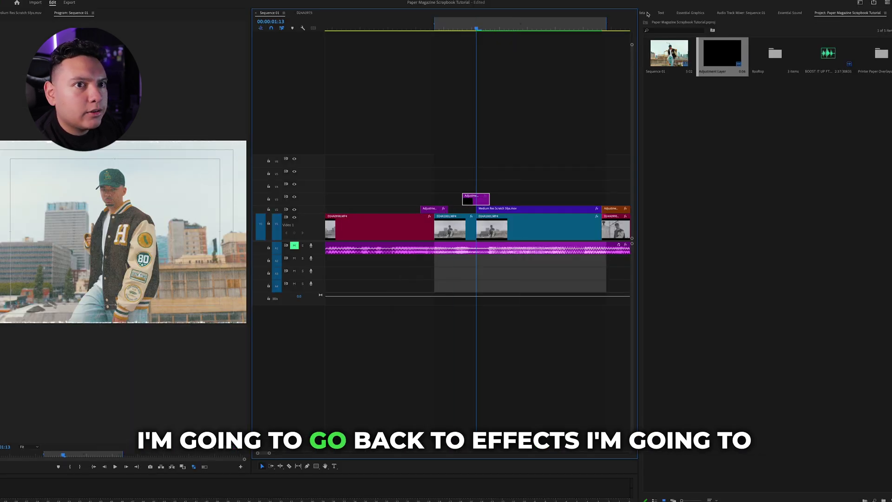
{"action": "left_click", "coordinate": [891, 13]}
{"action": "left_click", "coordinate": [860, 23]}
{"action": "left_click", "coordinate": [672, 22]}
{"action": "type", "text": "con"}
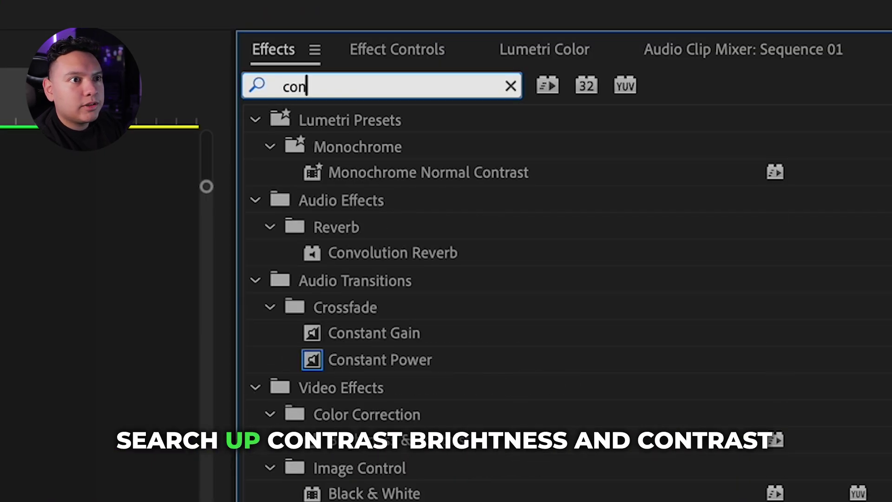
{"action": "type", "text": "tras"}
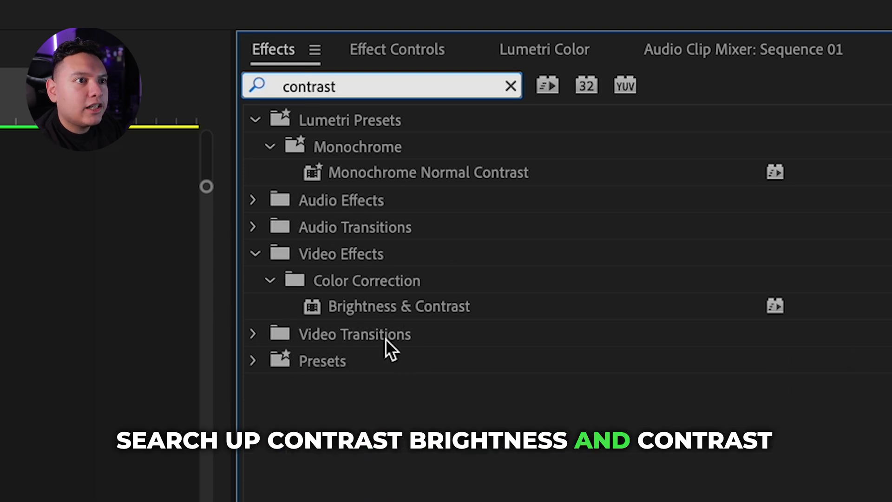
{"action": "type", "text": "t"}
{"action": "left_click", "coordinate": [360, 309]}
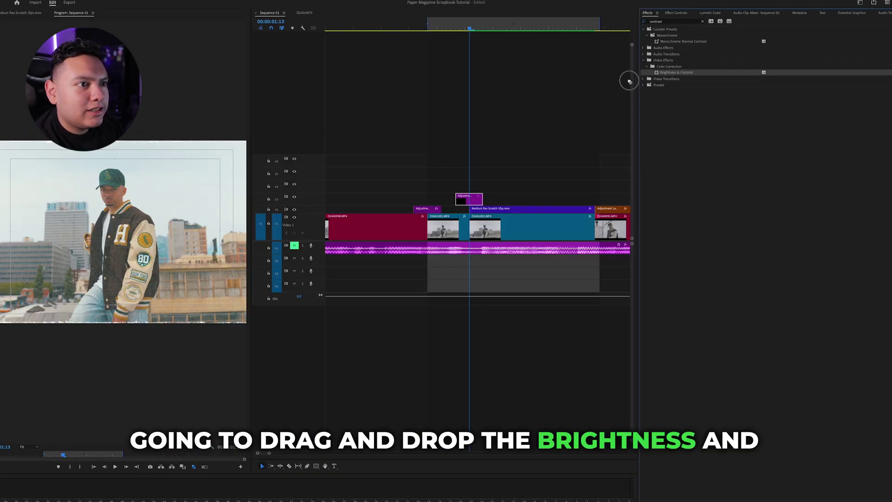
{"action": "left_click_drag", "start_coordinate": [630, 82], "coordinate": [503, 149]}
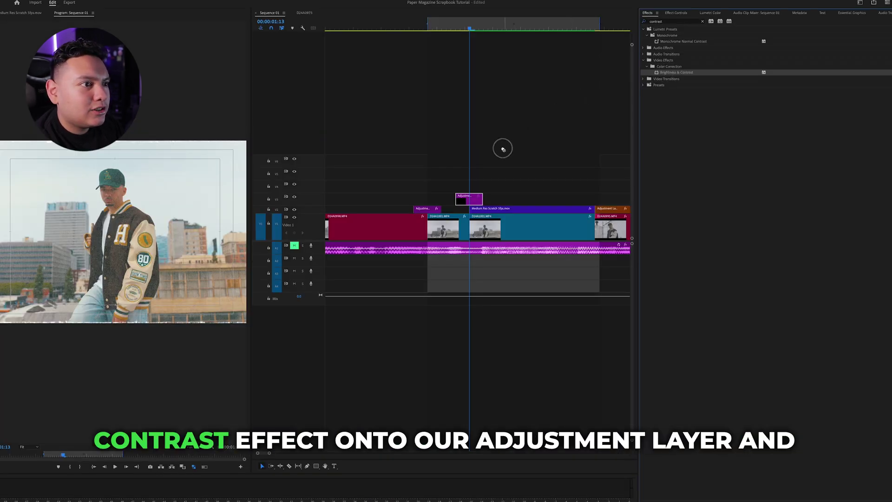
- Add Brightness and Contrast keyframes on the adjustment layer at the cut, with Brightness at 100 and Contrast at 94
{"action": "left_click", "coordinate": [676, 15]}
{"action": "left_click_drag", "start_coordinate": [469, 27], "coordinate": [470, 29]}
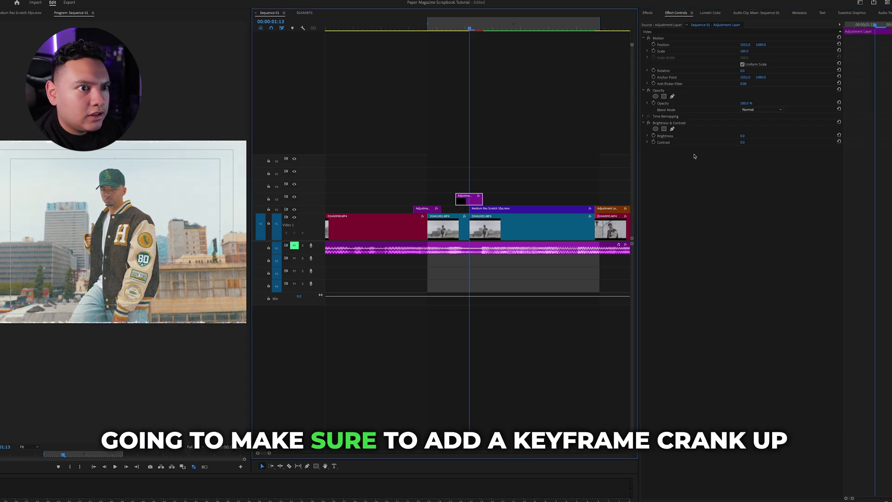
{"action": "left_click", "coordinate": [653, 142]}
{"action": "left_click", "coordinate": [654, 135]}
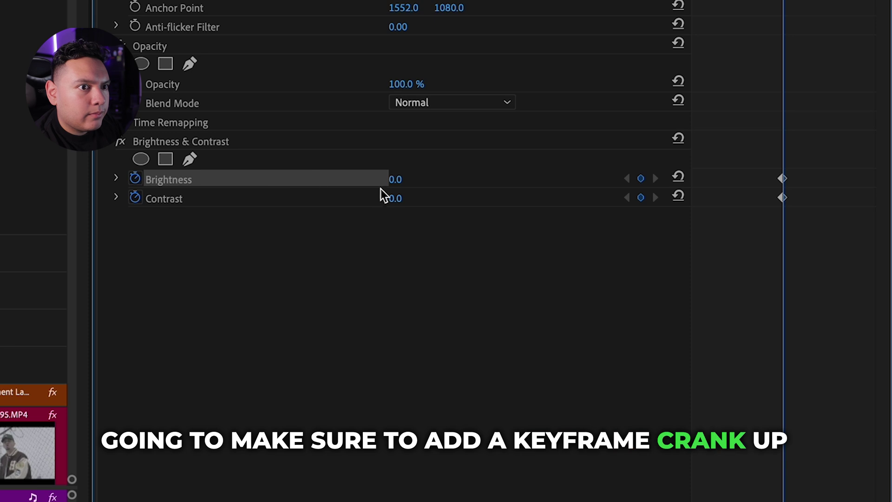
{"action": "left_click_drag", "start_coordinate": [398, 179], "coordinate": [473, 199]}
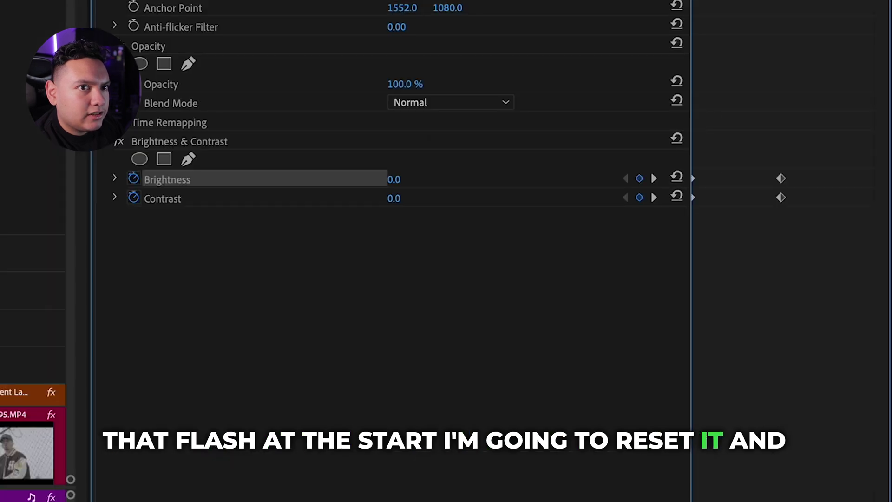
- Reset Brightness and Contrast to 0 after the peak keyframes on the adjustment layer and play back the flash transition
{"action": "key", "text": "shift+Right"}
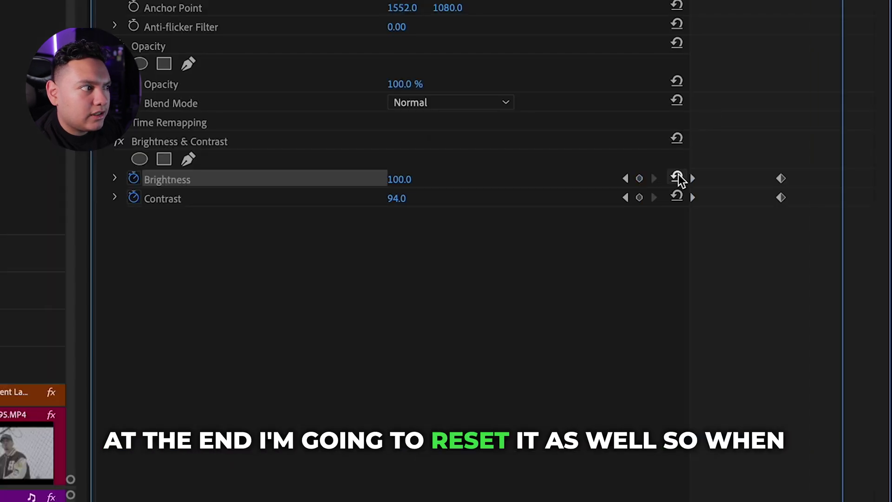
{"action": "left_click", "coordinate": [677, 178]}
{"action": "left_click", "coordinate": [678, 199]}
{"action": "left_click_drag", "start_coordinate": [458, 29], "coordinate": [427, 27]}
{"action": "key", "text": "space"}
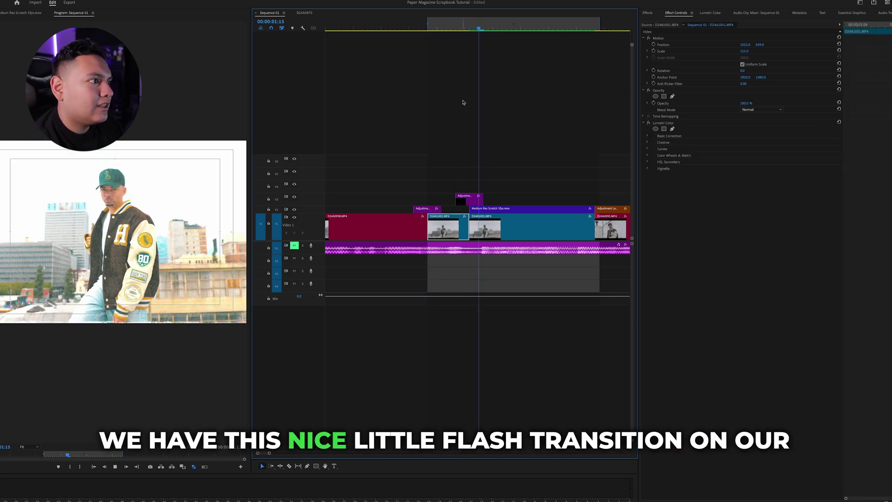
{"action": "left_click", "coordinate": [448, 29]}
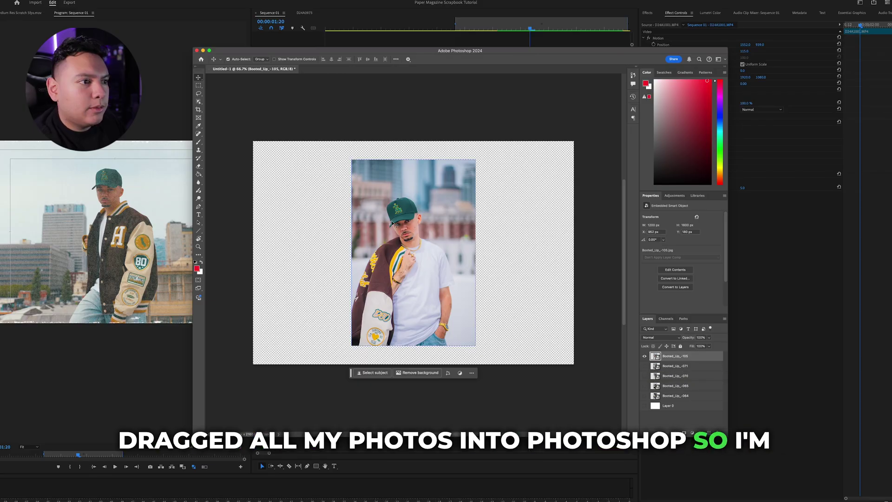
- In Photoshop, move the Booted_Up_-105 photo to the left half of the canvas and place the Vertical Rip (Left) paper texture beside it
{"action": "left_click_drag", "start_coordinate": [389, 221], "coordinate": [361, 215]}
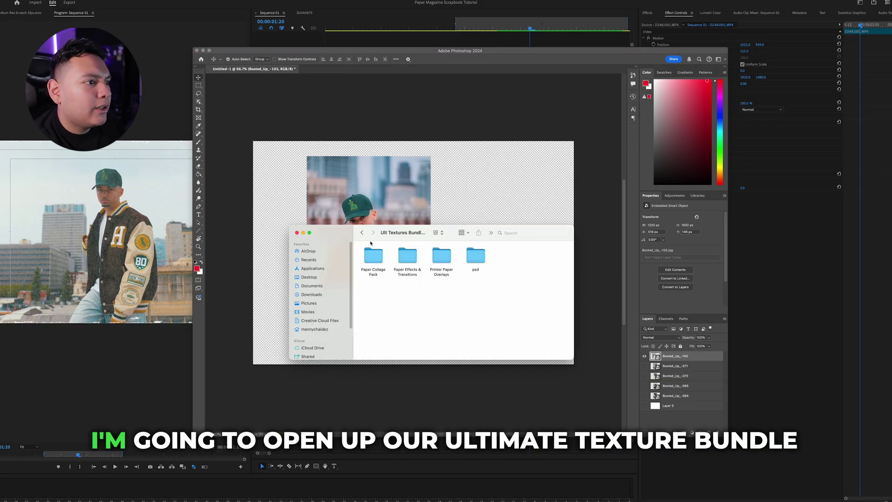
{"action": "left_click_drag", "start_coordinate": [389, 237], "coordinate": [537, 223]}
{"action": "left_click", "coordinate": [540, 254]}
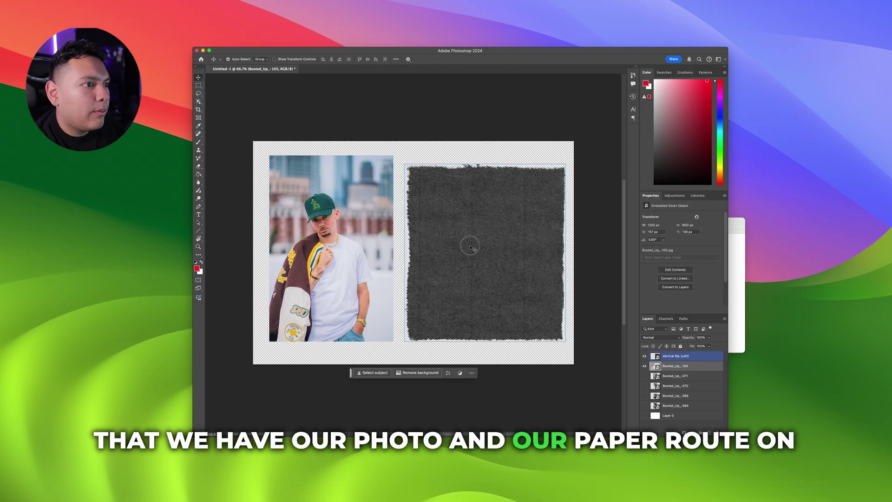
{"action": "left_click_drag", "start_coordinate": [470, 248], "coordinate": [437, 256]}
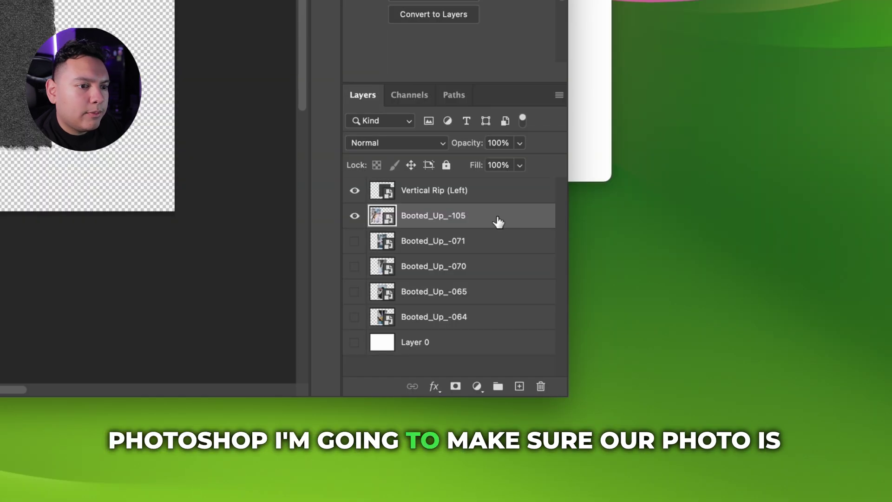
- Bring the Booted_Up_-105 layer above Vertical Rip (Left), clip it to that layer and set its blend mode to Screen
{"action": "left_click_drag", "start_coordinate": [701, 368], "coordinate": [695, 356]}
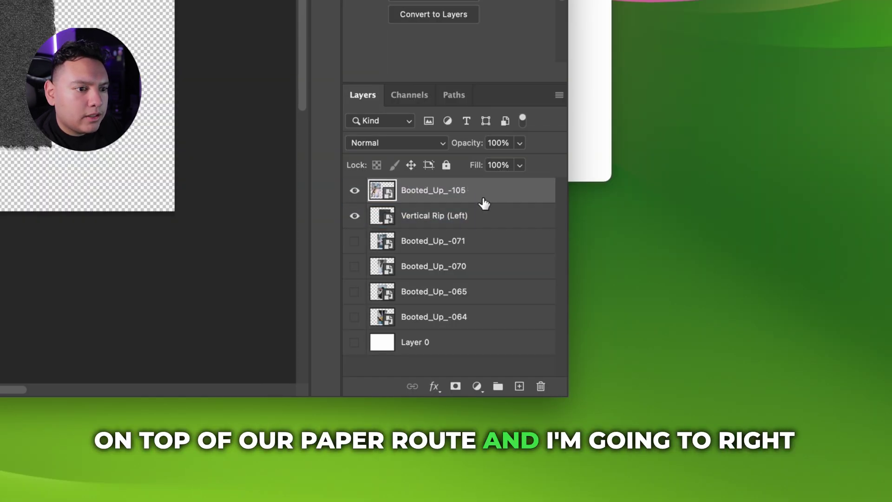
{"action": "right_click", "coordinate": [486, 200]}
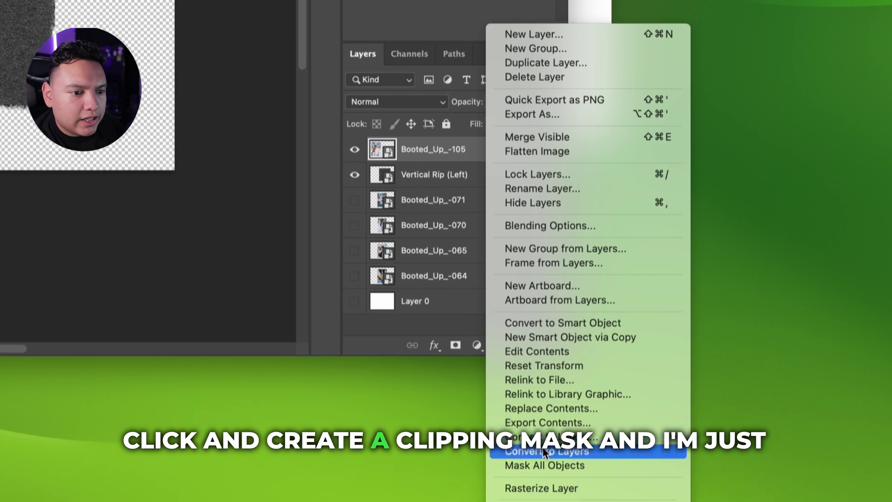
{"action": "left_click", "coordinate": [562, 482]}
{"action": "left_click", "coordinate": [408, 71]}
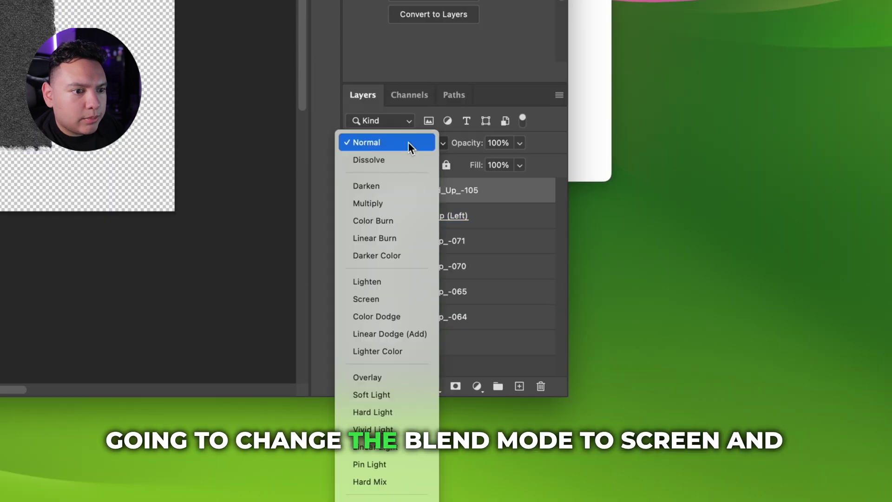
{"action": "left_click", "coordinate": [381, 299]}
- Fit the Booted_Up_-105 photo over the paper rip, then enlarge both layers together and shift them to the canvas's left side
{"action": "key", "text": "ctrl+t"}
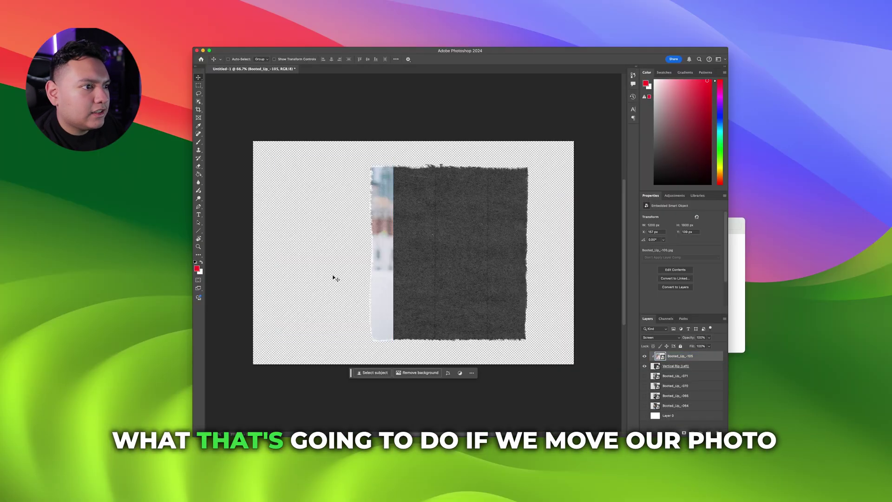
{"action": "left_click_drag", "start_coordinate": [358, 273], "coordinate": [467, 273]}
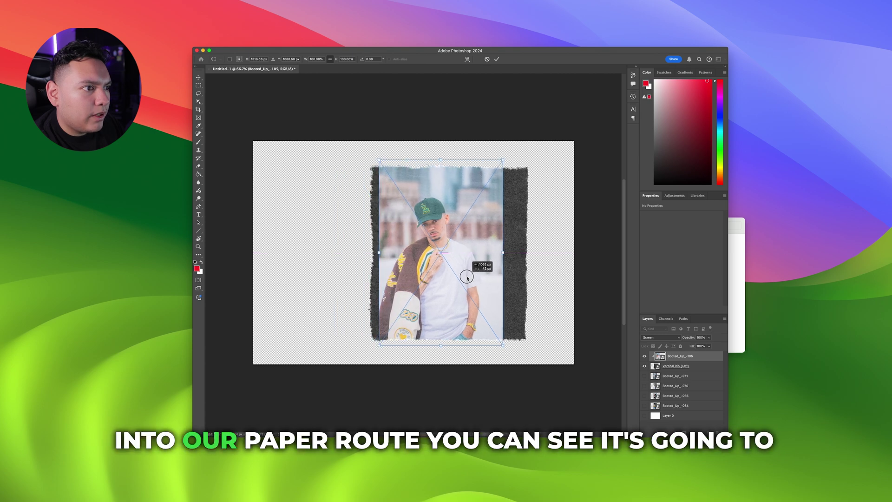
{"action": "left_click_drag", "start_coordinate": [303, 256], "coordinate": [277, 144]}
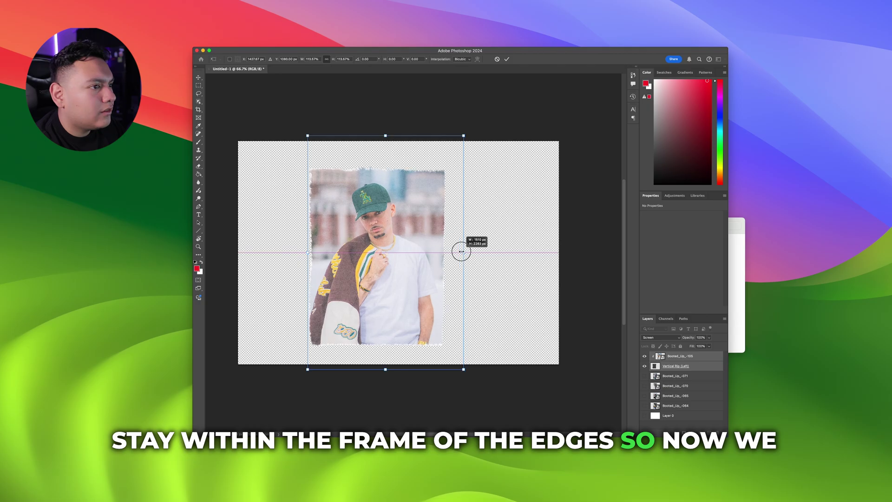
{"action": "left_click_drag", "start_coordinate": [409, 261], "coordinate": [371, 264]}
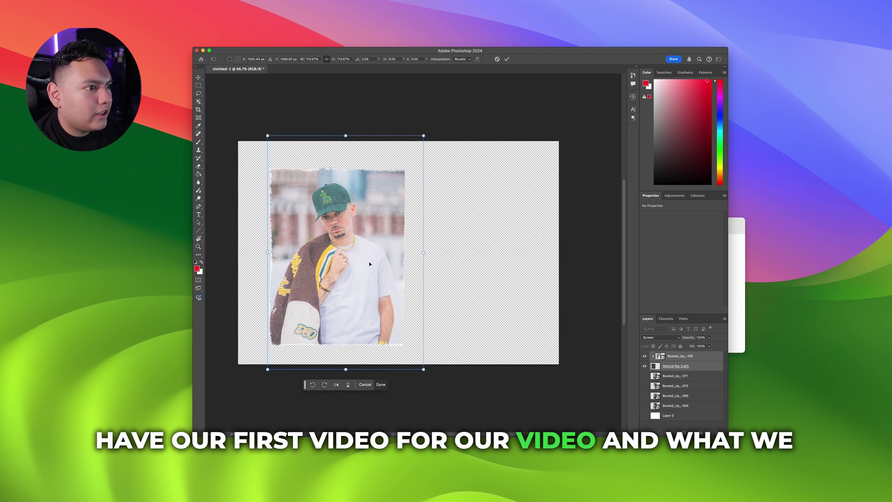
{"action": "key", "text": "Return"}
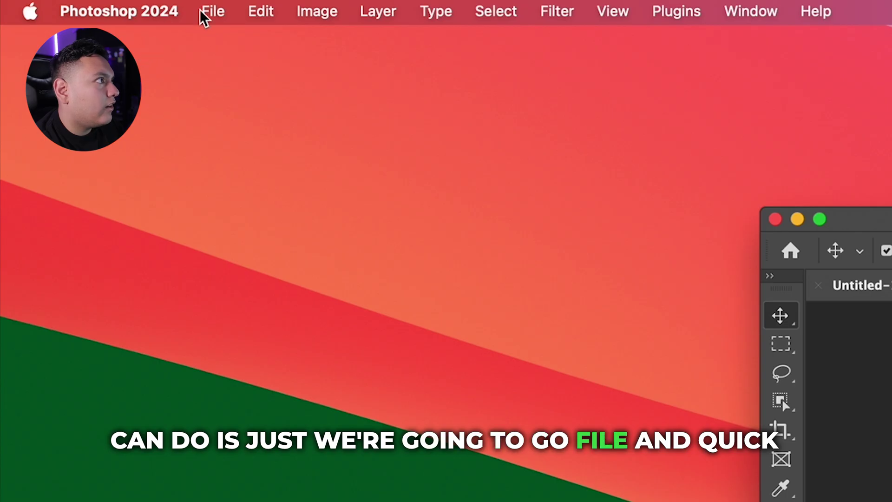
- Quick-export the composition as a PNG named PAPER SCRAPBOOK
{"action": "left_click", "coordinate": [212, 11]}
{"action": "mouse_move", "coordinate": [317, 363]}
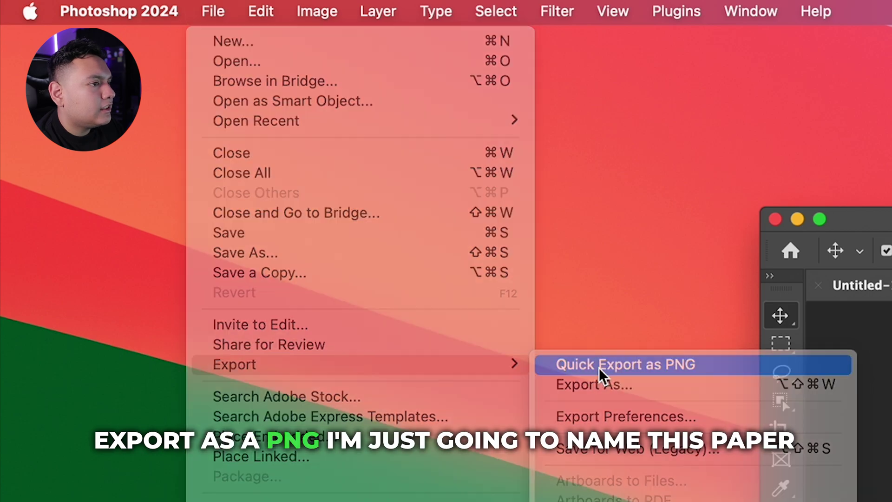
{"action": "left_click", "coordinate": [599, 367]}
{"action": "type", "text": "PAPER SCRAPB"}
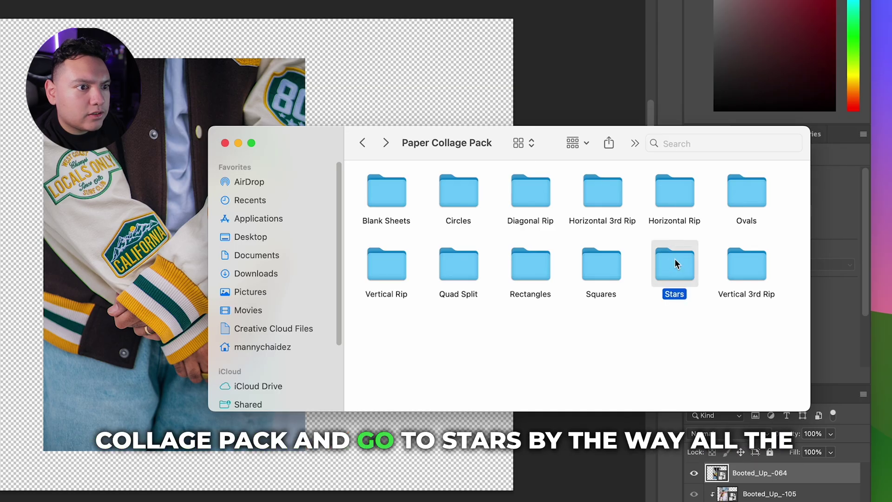
- Place Star V2 Paper Damage from the Paper Collage Pack's Stars folder and bring the Booted_Up_-064 layer above it
{"action": "double_click", "coordinate": [674, 263]}
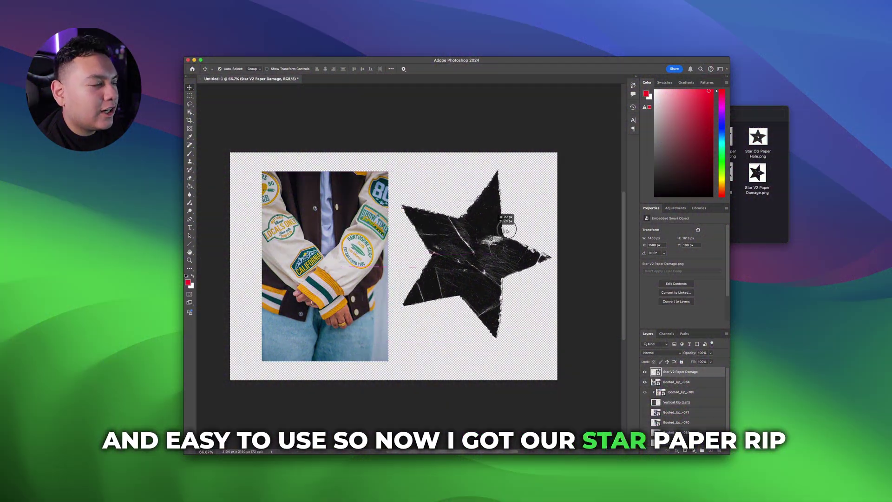
{"action": "mouse_move", "coordinate": [508, 231]}
{"action": "left_mouse_down"}
{"action": "mouse_move", "coordinate": [486, 236]}
{"action": "mouse_move", "coordinate": [495, 233]}
{"action": "left_mouse_up"}
{"action": "left_click_drag", "start_coordinate": [695, 382], "coordinate": [695, 384]}
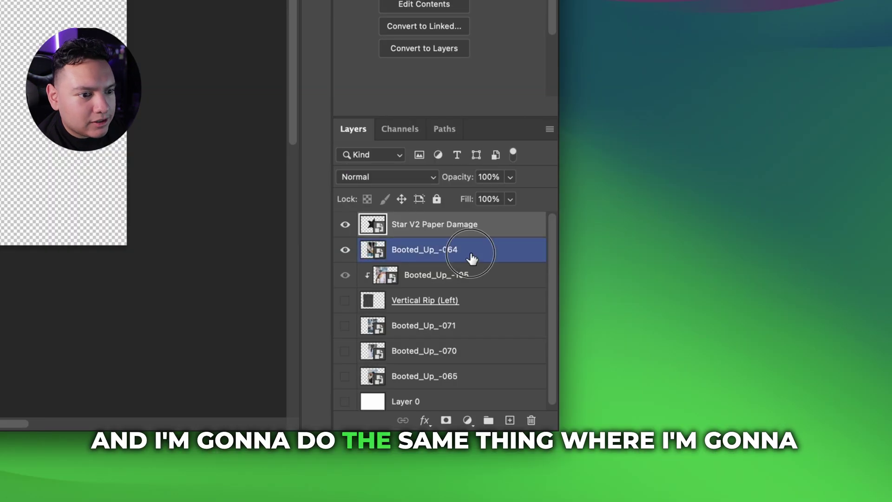
{"action": "left_click_drag", "start_coordinate": [471, 258], "coordinate": [409, 224]}
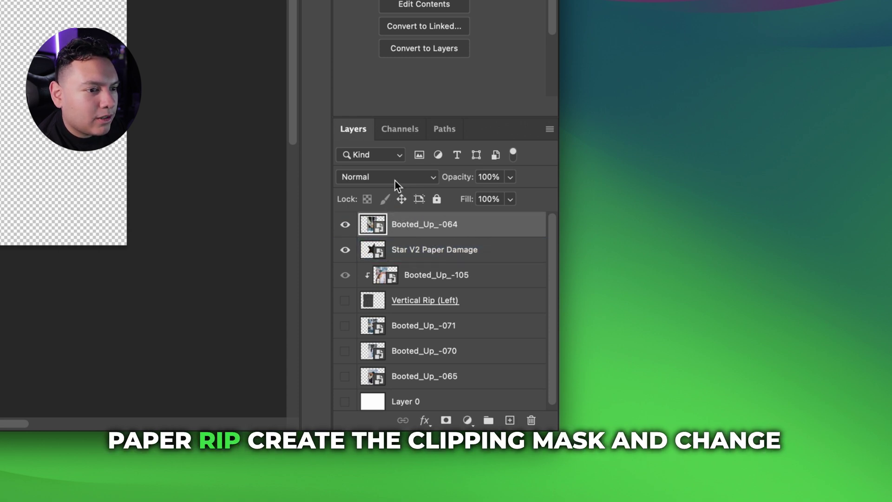
- Clip the Booted_Up_-064 photo to the star layer and set its blend mode to Screen
{"action": "right_click", "coordinate": [490, 227]}
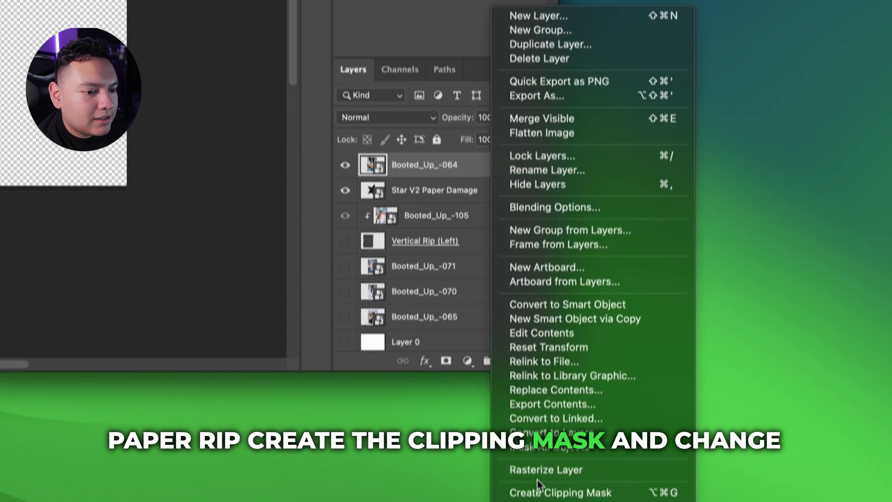
{"action": "left_click", "coordinate": [513, 465]}
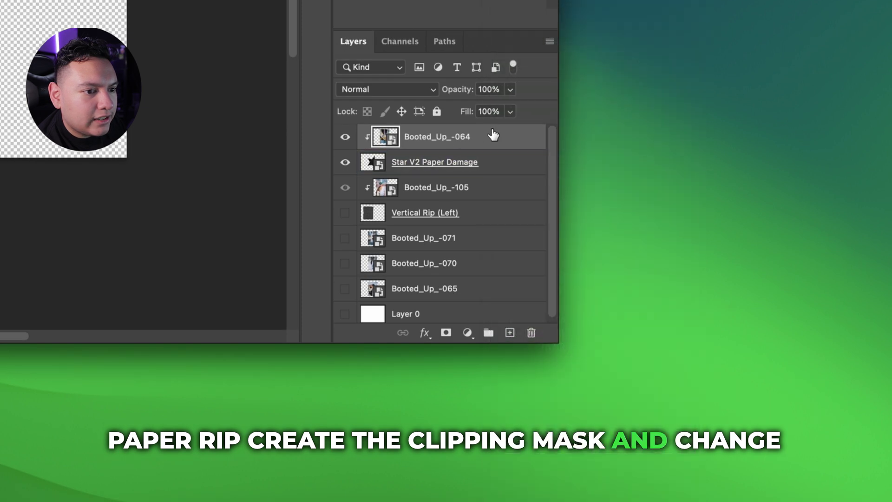
{"action": "left_click", "coordinate": [405, 91]}
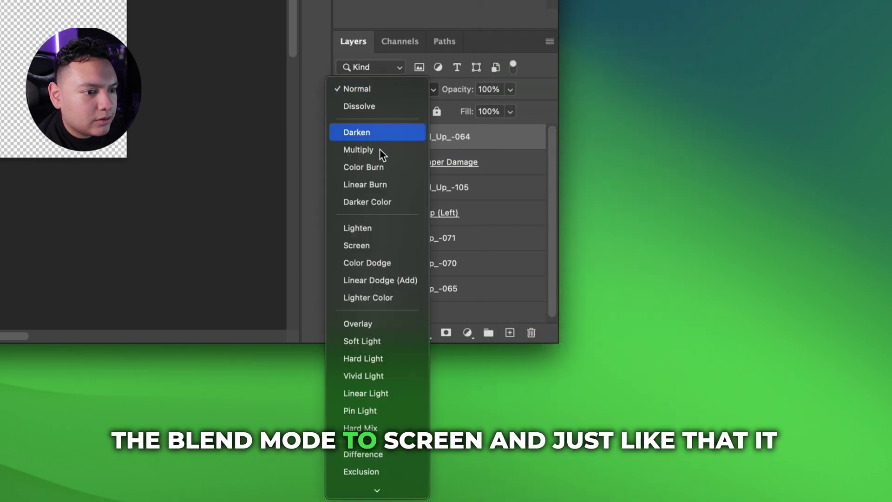
{"action": "left_click", "coordinate": [358, 245]}
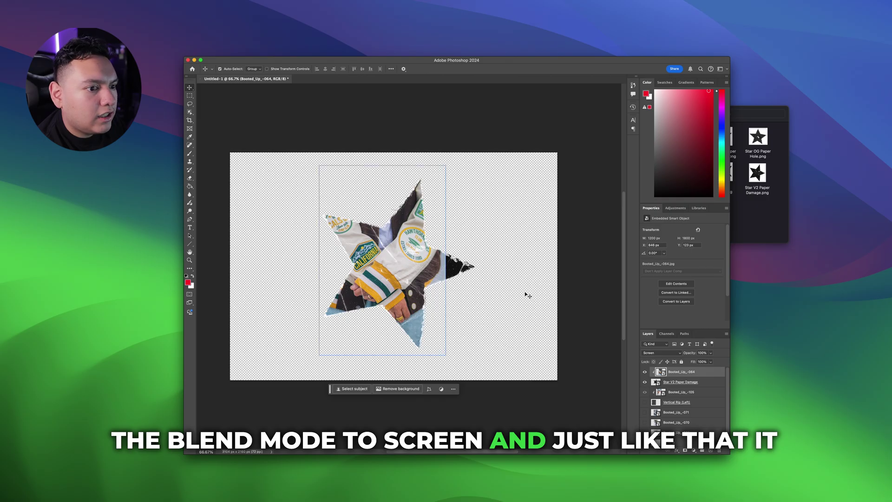
- Shift the Star V2 Paper Damage layer slightly upward on the canvas
{"action": "left_click", "coordinate": [697, 384]}
{"action": "key", "text": "super+t"}
{"action": "left_click_drag", "start_coordinate": [400, 254], "coordinate": [395, 236]}
{"action": "key", "text": "Return"}
- Enlarge the Booted_Up_-064 photo and reposition it to fill the star shape
{"action": "left_click", "coordinate": [699, 374]}
{"action": "key", "text": "super+t"}
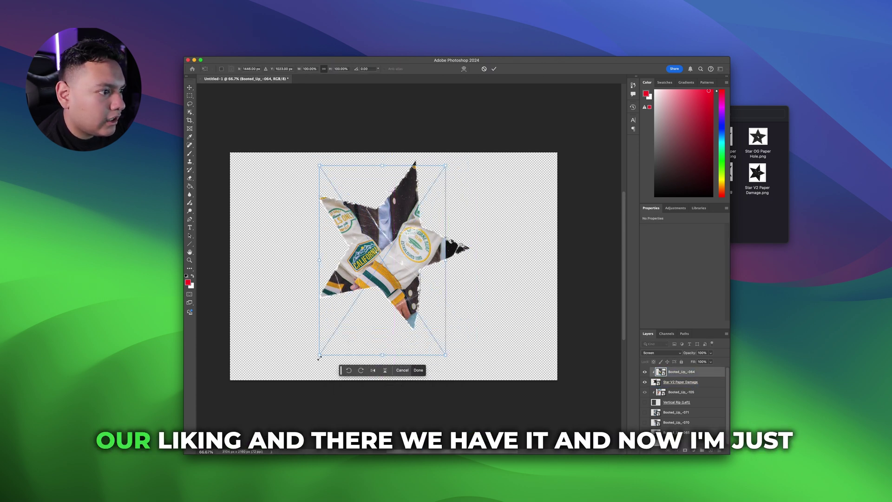
{"action": "left_click_drag", "start_coordinate": [319, 355], "coordinate": [315, 359]}
{"action": "left_click_drag", "start_coordinate": [403, 260], "coordinate": [409, 252]}
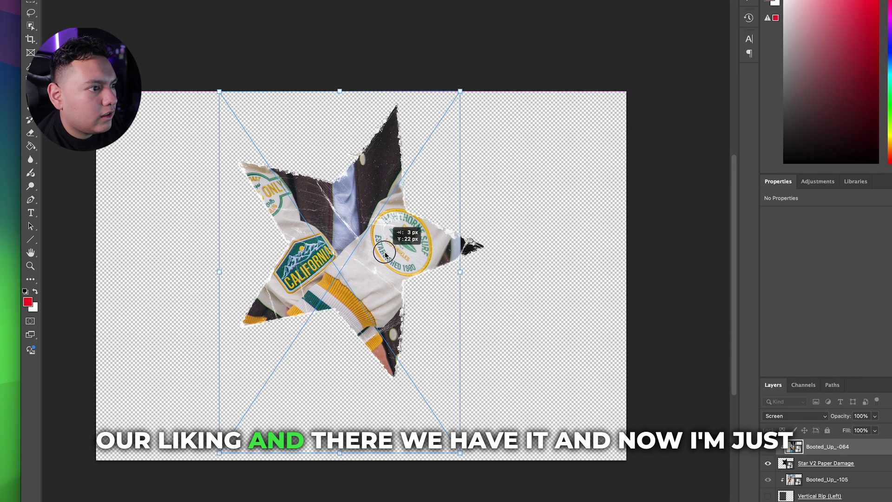
{"action": "key", "text": "Return"}
{"action": "key", "text": "Return"}
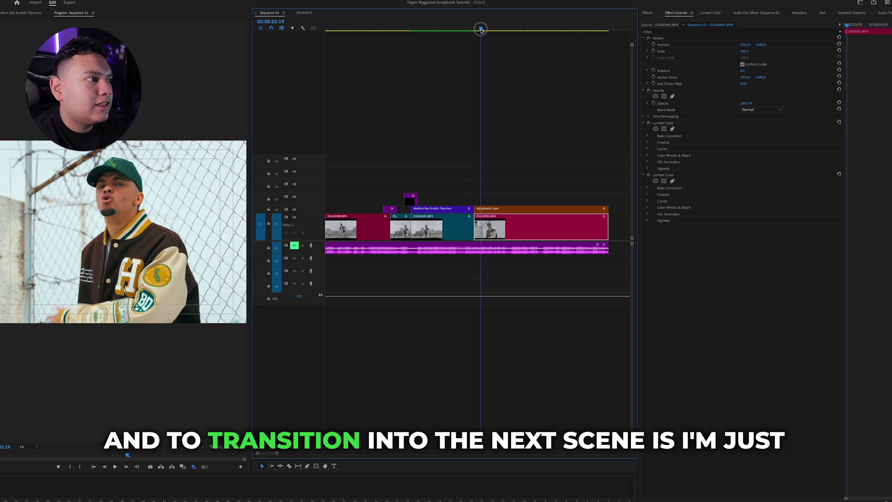
- In Premiere Pro, copy D24A0995.MP4 and its adjustment layer up to tracks V3 and V4 at the start of the scene
{"action": "left_click_drag", "start_coordinate": [482, 31], "coordinate": [476, 30]}
{"action": "left_click_drag", "start_coordinate": [496, 192], "coordinate": [492, 234]}
{"action": "left_click_drag", "start_coordinate": [486, 210], "coordinate": [512, 149]}
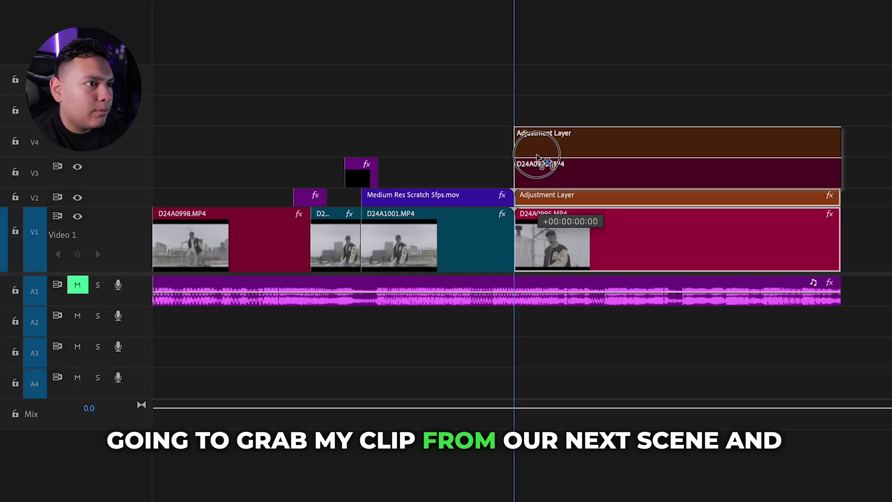
{"action": "key", "text": "Left"}
{"action": "left_click", "coordinate": [523, 178]}
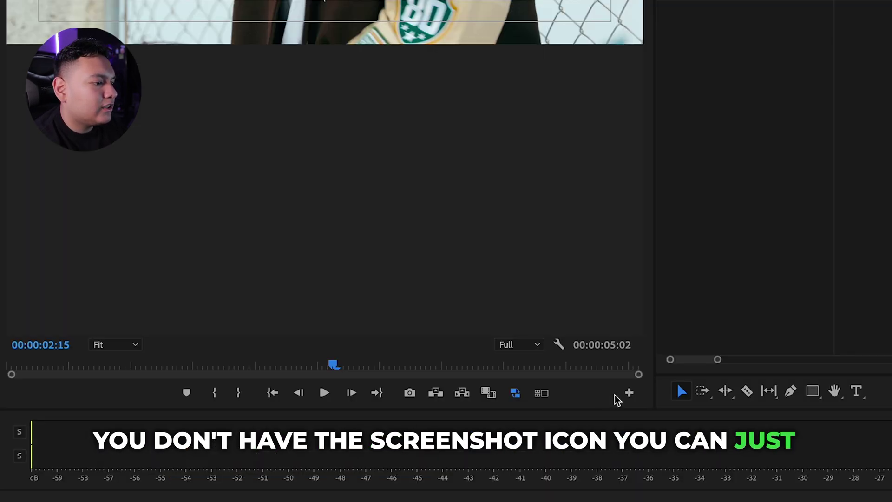
- Add the Export Frame button to the Program monitor's transport controls
{"action": "left_click", "coordinate": [629, 393]}
{"action": "left_click_drag", "start_coordinate": [283, 285], "coordinate": [153, 375]}
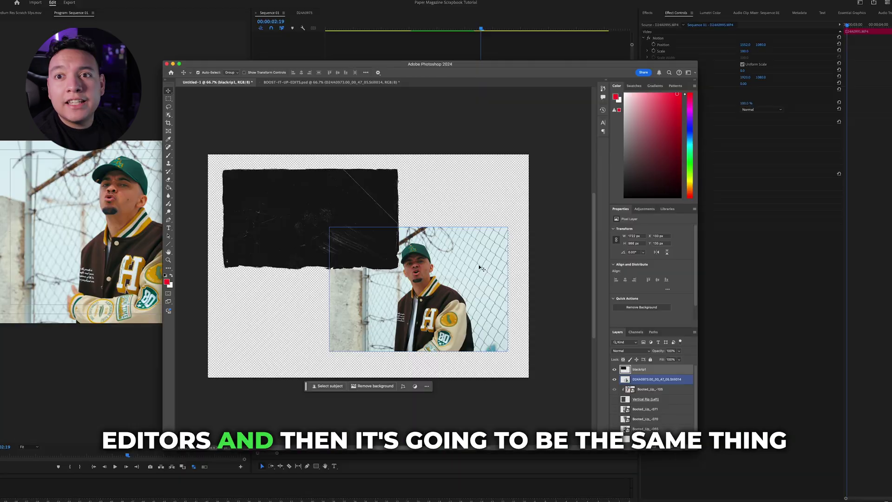
- In Photoshop, overlap the exported video still with the blackrip1 paper rip and bring the still's layer above blackrip1
{"action": "left_click_drag", "start_coordinate": [480, 268], "coordinate": [434, 239]}
{"action": "left_click_drag", "start_coordinate": [342, 219], "coordinate": [401, 270]}
{"action": "left_click_drag", "start_coordinate": [651, 381], "coordinate": [650, 369]}
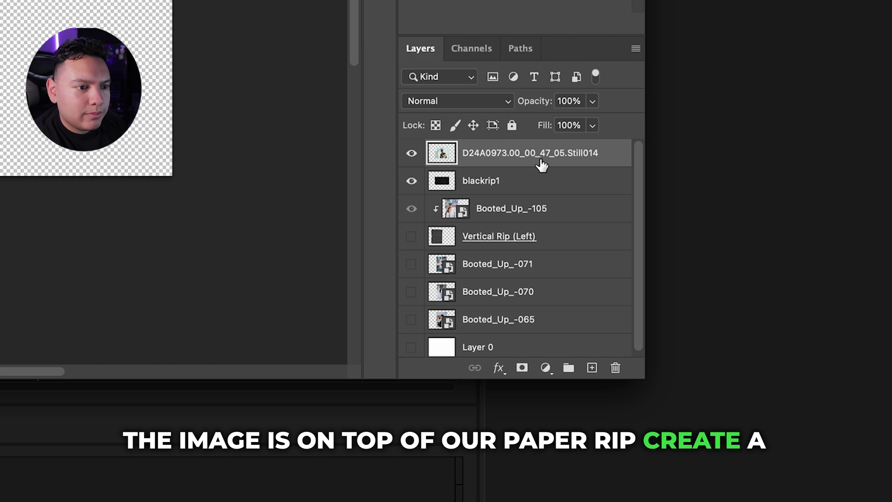
- Clip the video still to the blackrip1 layer and set its blend mode to Screen
{"action": "right_click", "coordinate": [540, 163]}
{"action": "left_click", "coordinate": [609, 471]}
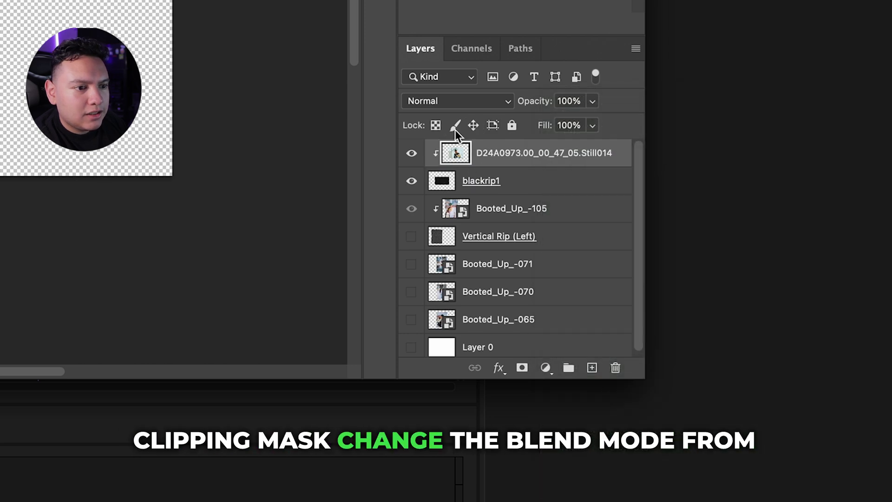
{"action": "left_click", "coordinate": [457, 102]}
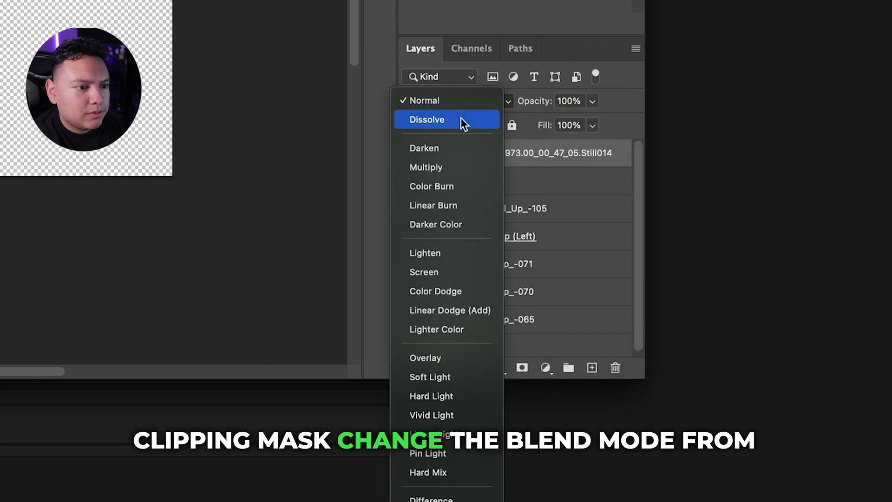
{"action": "left_click", "coordinate": [440, 274]}
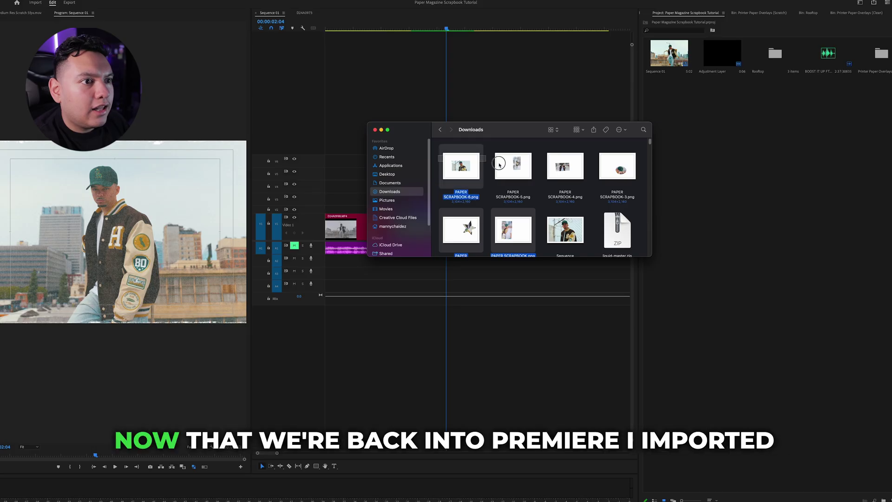
- Import the PAPER SCRAPBOOK PNG files from the Downloads folder into the Premiere Pro project
{"action": "left_click_drag", "start_coordinate": [500, 165], "coordinate": [791, 177]}
{"action": "left_click", "coordinate": [793, 261]}
{"action": "left_click", "coordinate": [774, 158]}
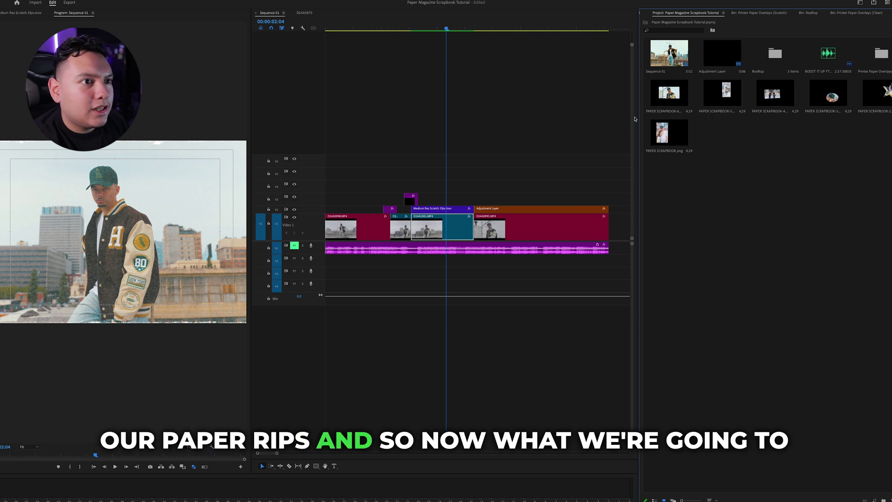
- Place PAPER SCRAPBOOK.png on track V4 at 00:00:01:16 and cut off its end where the D24A0995.MP4 scene starts
{"action": "left_click", "coordinate": [419, 29]}
{"action": "left_click_drag", "start_coordinate": [669, 135], "coordinate": [422, 186]}
{"action": "key", "text": "c"}
{"action": "left_click", "coordinate": [475, 191]}
{"action": "key", "text": "v"}
{"action": "left_click", "coordinate": [483, 187]}
{"action": "key", "text": "Delete"}
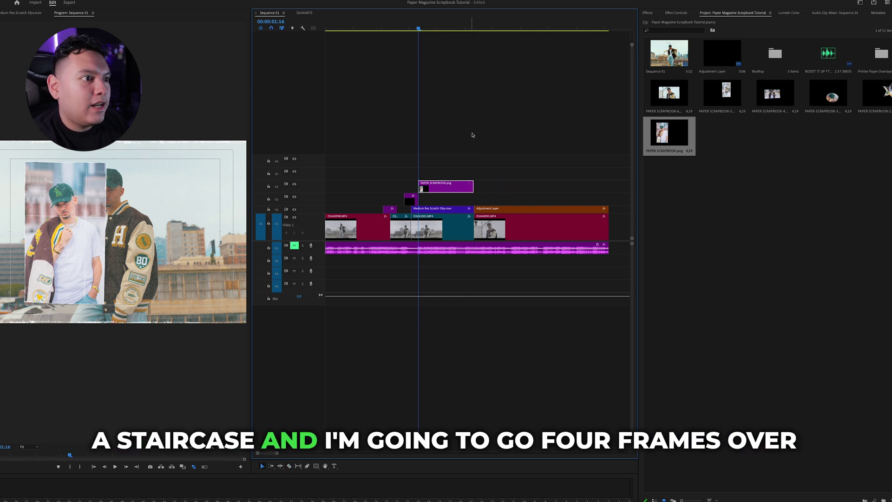
- Place PAPER SCRAPBOOK-2.png on track V5 at 00:00:01:20, four frames after the start of PAPER SCRAPBOOK.png
{"action": "key", "text": "equal"}
{"action": "key", "text": "Right"}
{"action": "key", "text": "Right"}
{"action": "key", "text": "Right"}
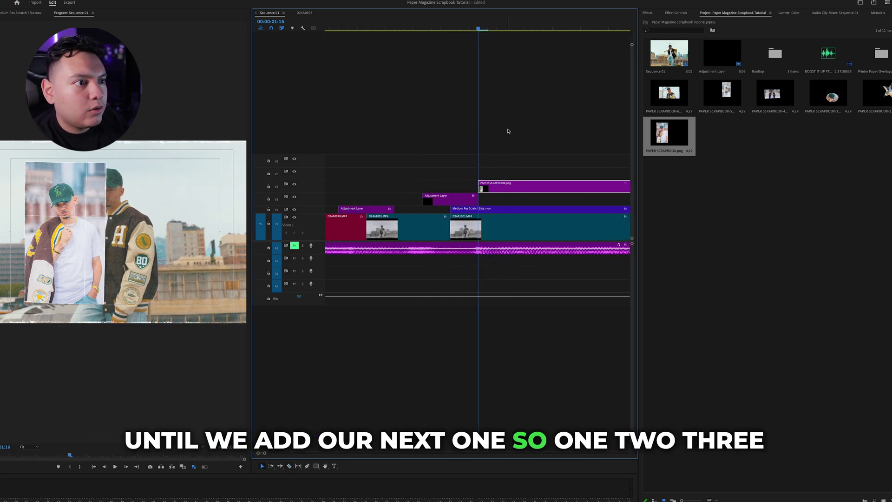
{"action": "key", "text": "Right"}
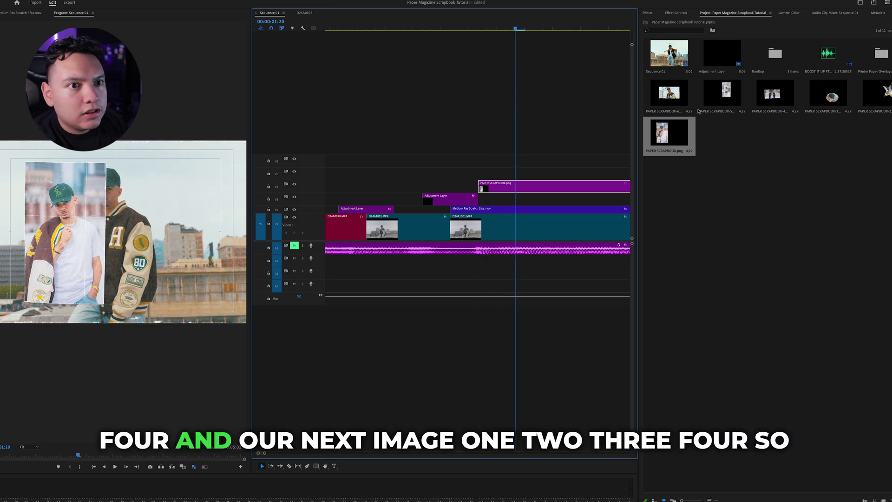
{"action": "left_click", "coordinate": [778, 142]}
{"action": "left_click_drag", "start_coordinate": [879, 96], "coordinate": [526, 171]}
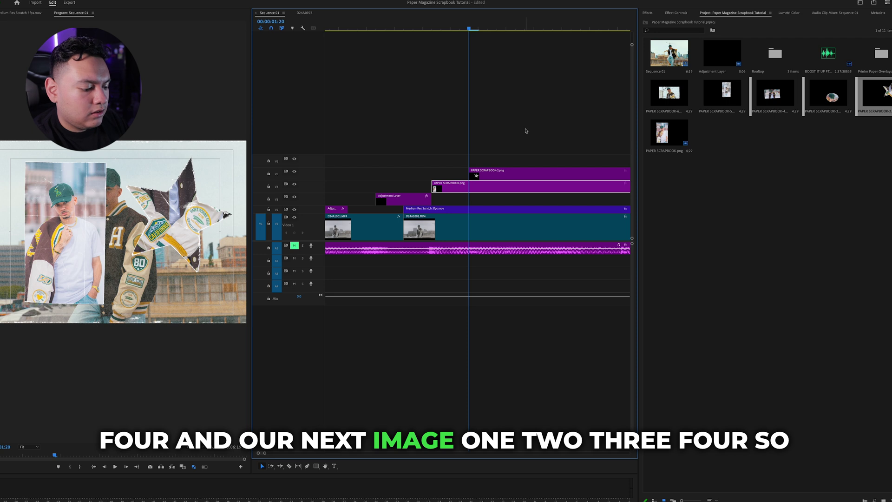
- Stack the remaining PAPER SCRAPBOOK images up to track V9 in a staircase ending at the D24A0995.MP4 scene, and play it back
{"action": "key", "text": "Right"}
{"action": "key", "text": "Right"}
{"action": "left_click", "coordinate": [828, 98]}
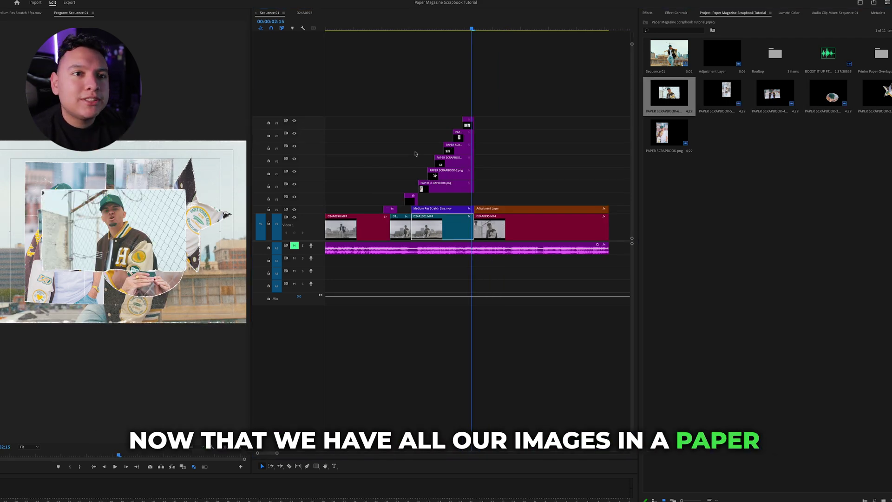
{"action": "left_click", "coordinate": [409, 29]}
{"action": "key", "text": "space"}
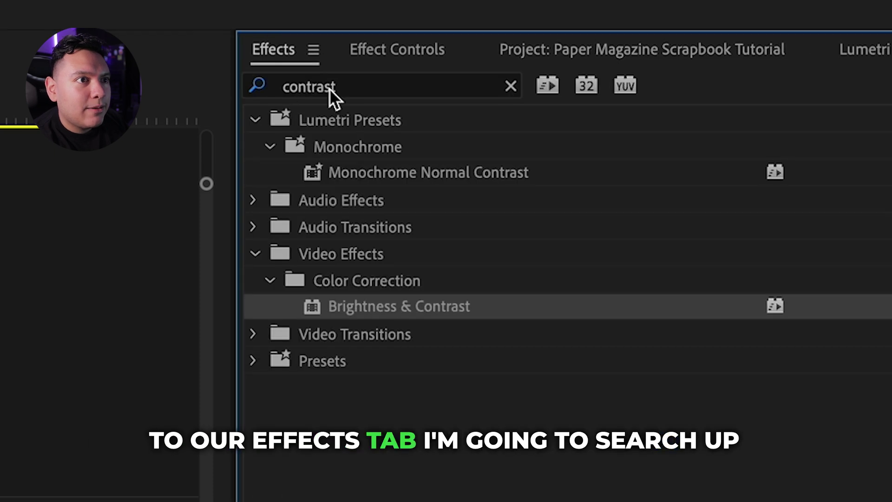
- Find the Directional Blur effect and apply it to PAPER SCRAPBOOK.png on track V4
{"action": "double_click", "coordinate": [329, 88]}
{"action": "type", "text": "dire"}
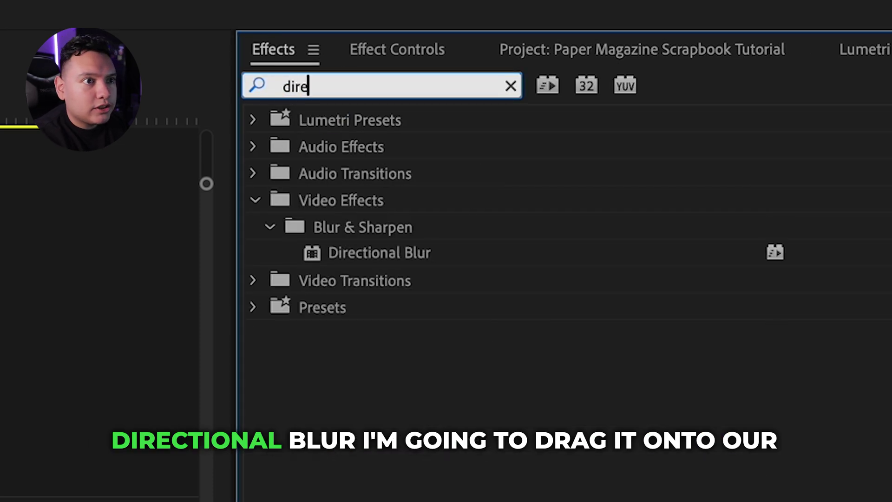
{"action": "left_click", "coordinate": [417, 255]}
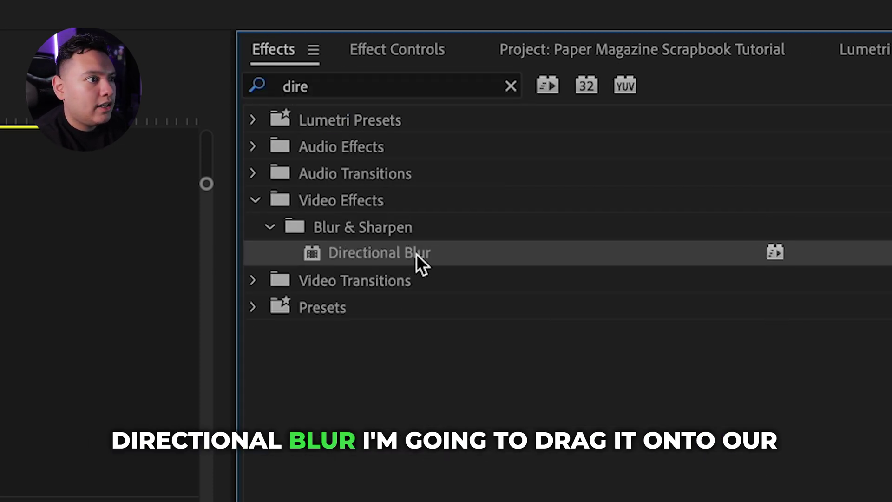
{"action": "left_click_drag", "start_coordinate": [416, 254], "coordinate": [424, 188]}
- Keyframe the Directional Blur's direction and blur length, with a length of 78 at the clip's start and reset two frames later
{"action": "left_click", "coordinate": [422, 27]}
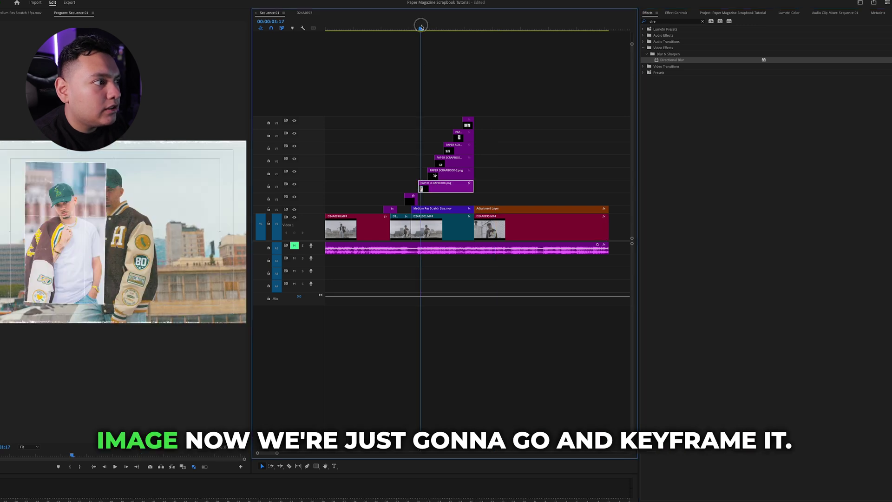
{"action": "left_click", "coordinate": [680, 14]}
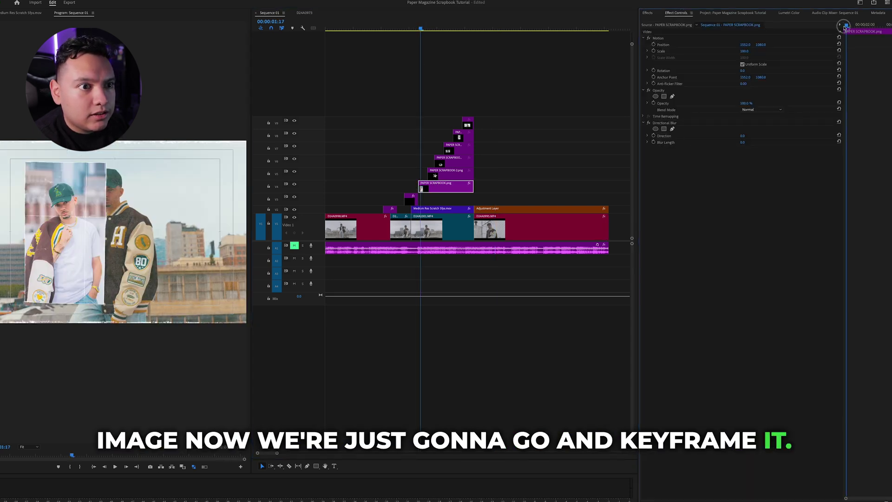
{"action": "left_click", "coordinate": [654, 136]}
{"action": "left_click", "coordinate": [654, 142]}
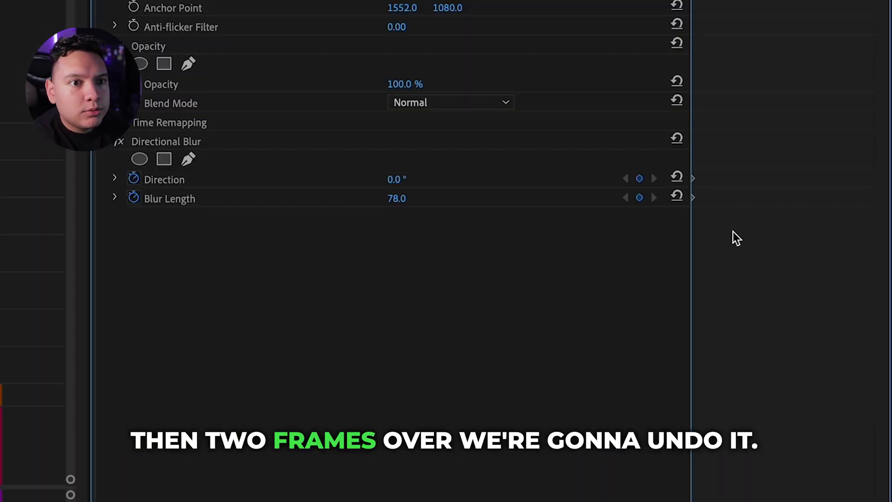
{"action": "left_click", "coordinate": [677, 196]}
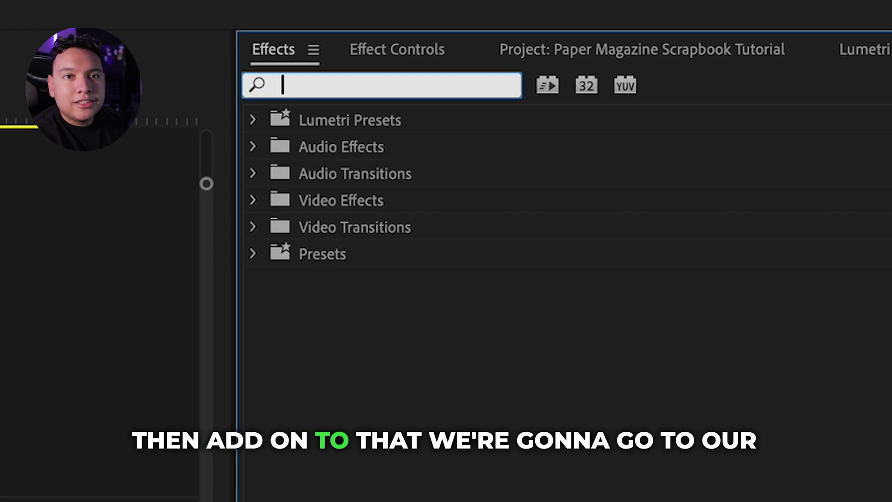
- Apply Brightness & Contrast to PAPER SCRAPBOOK.png and keyframe brightness at 16 and contrast at 50 on its first frame
{"action": "type", "text": "bright"}
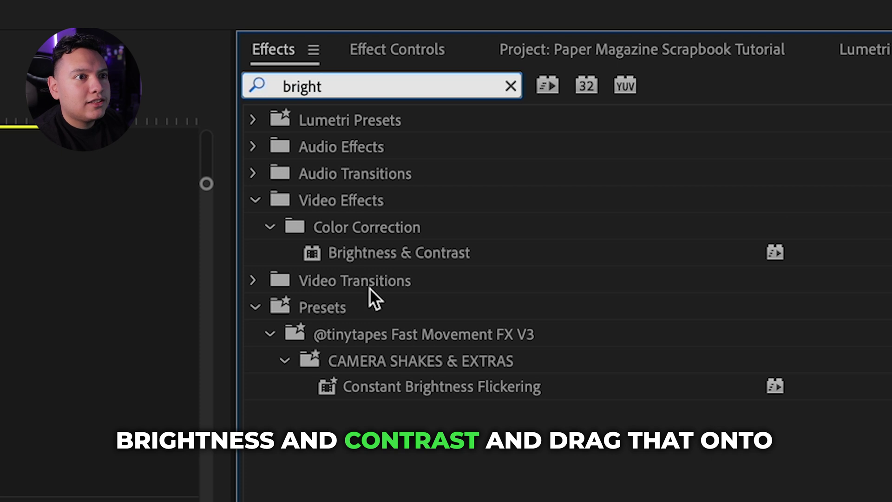
{"action": "left_click_drag", "start_coordinate": [406, 251], "coordinate": [423, 196]}
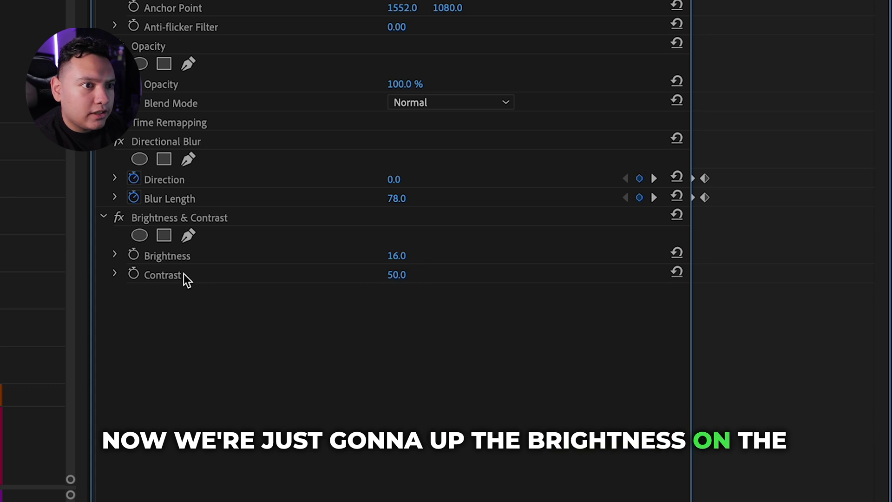
{"action": "left_click", "coordinate": [134, 274]}
{"action": "left_click", "coordinate": [133, 255]}
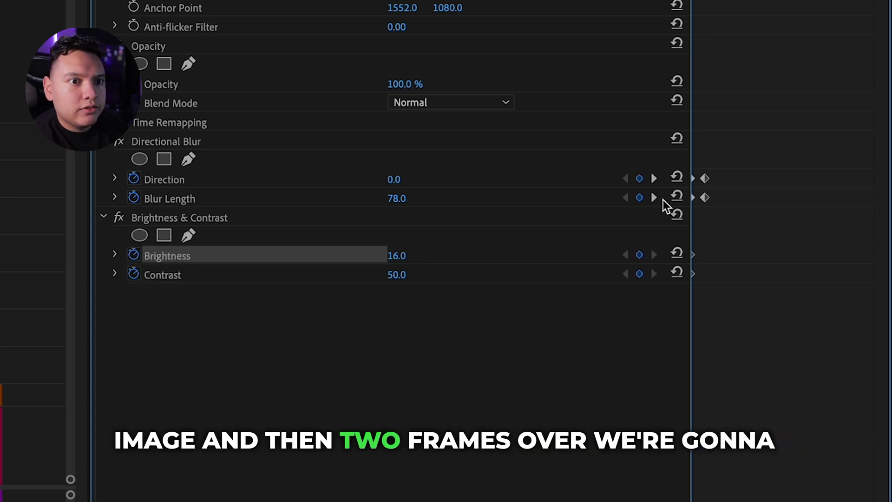
- Reset the clip's brightness and contrast with keyframes two frames after its start, and scrub back over the flash
{"action": "key", "text": "Right"}
{"action": "key", "text": "Right"}
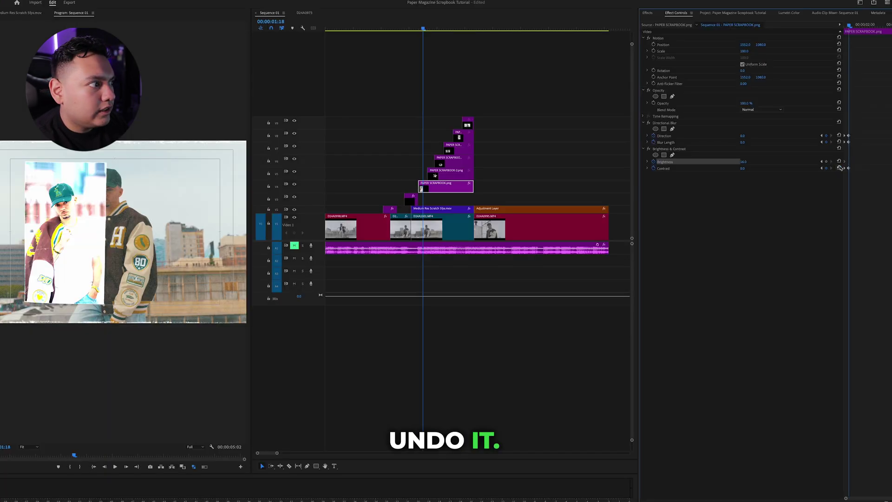
{"action": "left_click", "coordinate": [840, 162]}
{"action": "left_click_drag", "start_coordinate": [423, 29], "coordinate": [419, 31]}
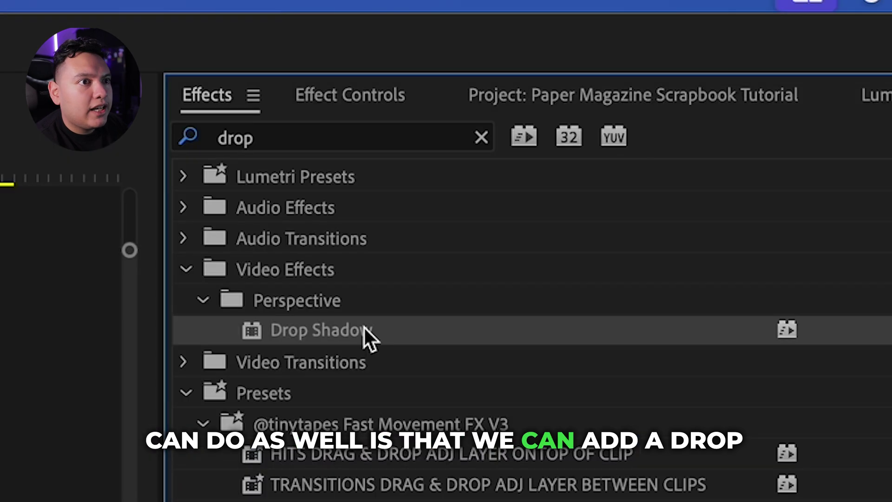
- Apply the Drop Shadow effect to PAPER SCRAPBOOK.png on track V4 and copy the clip with its effects
{"action": "left_click_drag", "start_coordinate": [679, 61], "coordinate": [439, 186]}
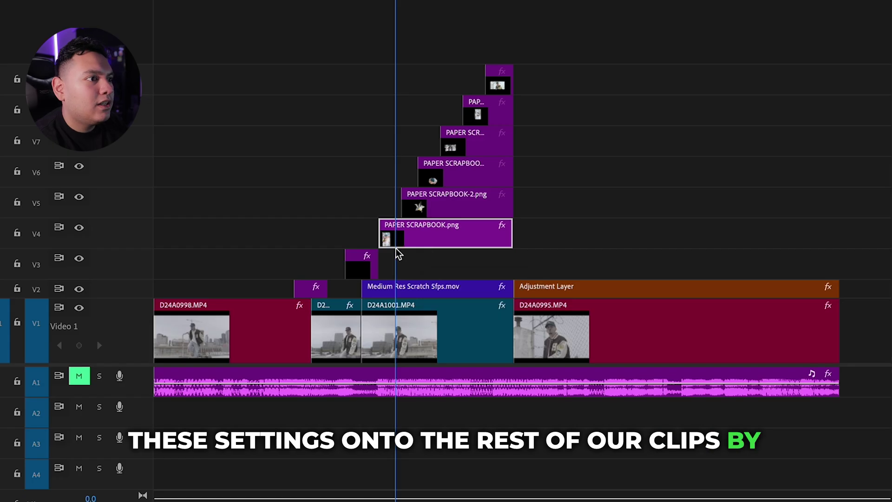
{"action": "right_click", "coordinate": [407, 241]}
{"action": "left_click", "coordinate": [447, 268]}
- Paste the Directional Blur, Brightness & Contrast and Drop Shadow attributes onto the five image clips on tracks V5 to V9
{"action": "left_click_drag", "start_coordinate": [581, 200], "coordinate": [440, 63]}
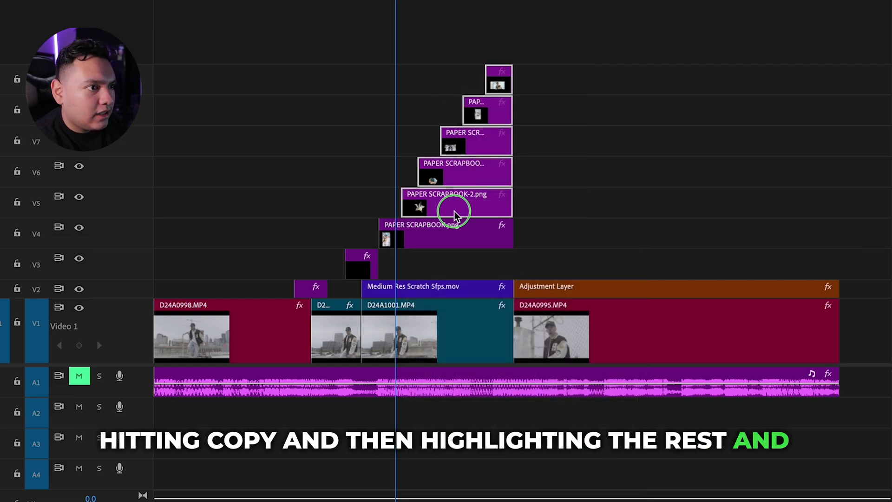
{"action": "right_click", "coordinate": [455, 215]}
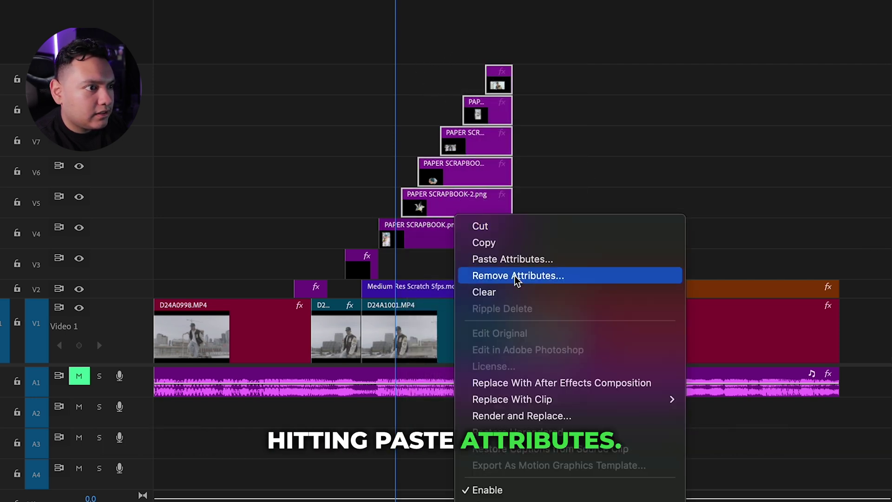
{"action": "left_click", "coordinate": [517, 261]}
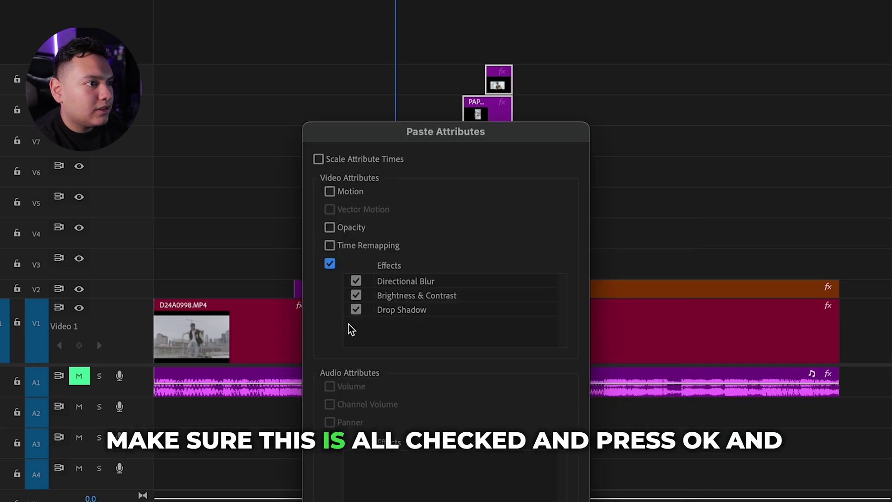
{"action": "left_click", "coordinate": [484, 361]}
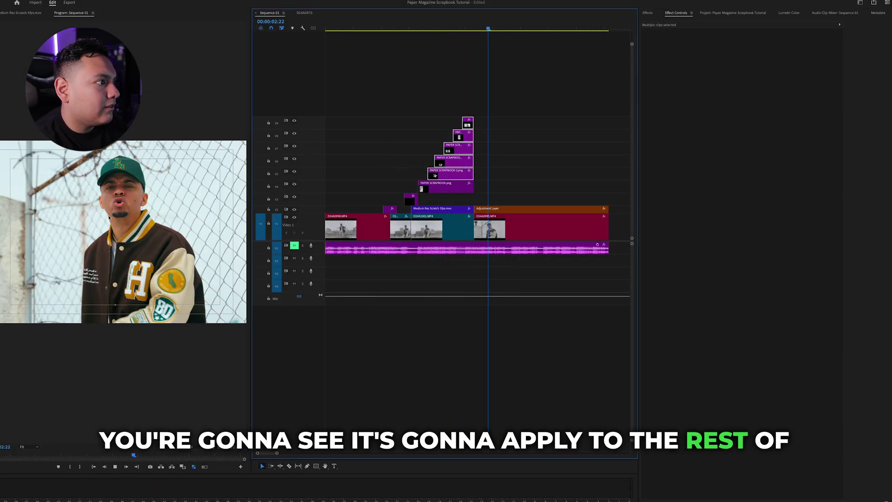
{"action": "key", "text": "space"}
- Apply Transform to PAPER SCRAPBOOK-6.png on track V9, with the composition's shutter angle turned off and a shutter angle of 360
{"action": "left_click_drag", "start_coordinate": [431, 24], "coordinate": [470, 27]}
{"action": "left_click", "coordinate": [469, 125]}
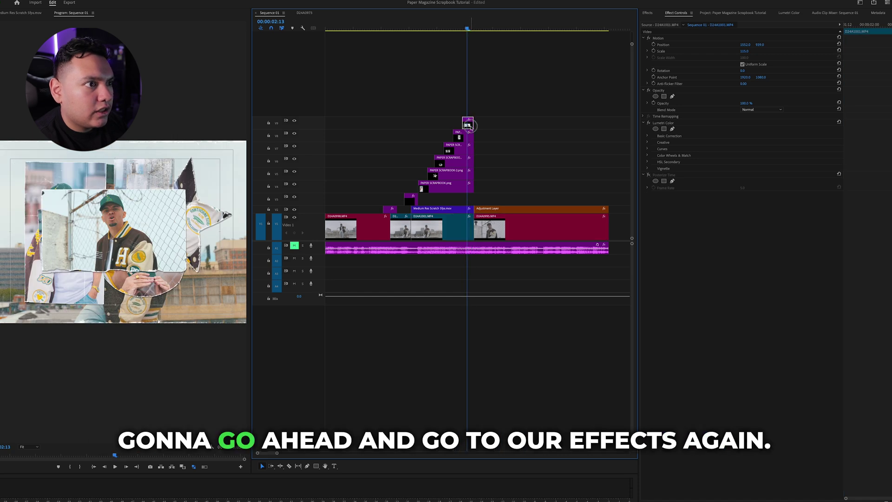
{"action": "left_click", "coordinate": [647, 13]}
{"action": "left_click", "coordinate": [668, 21]}
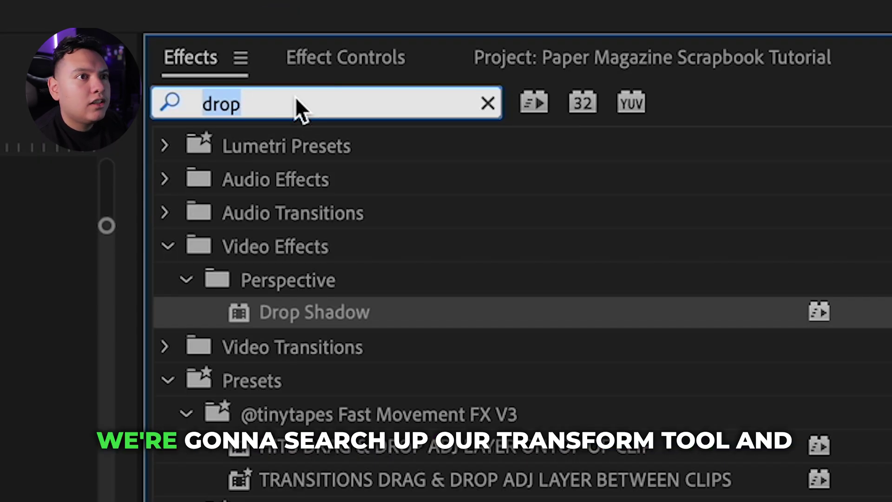
{"action": "type", "text": "transform"}
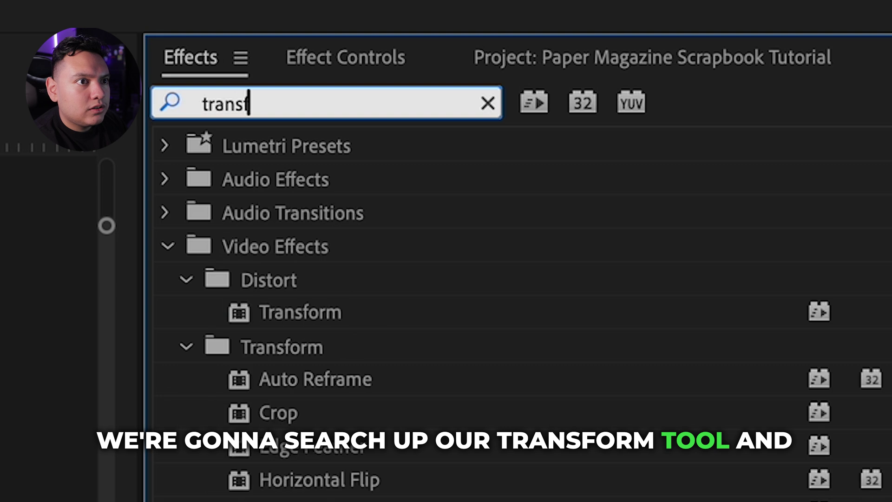
{"action": "left_click_drag", "start_coordinate": [278, 307], "coordinate": [510, 173]}
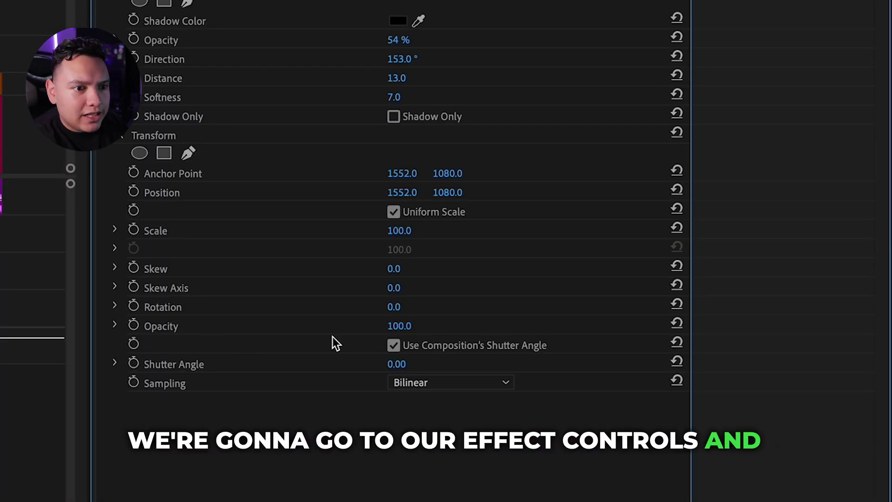
{"action": "left_click", "coordinate": [394, 346]}
{"action": "left_click", "coordinate": [400, 364]}
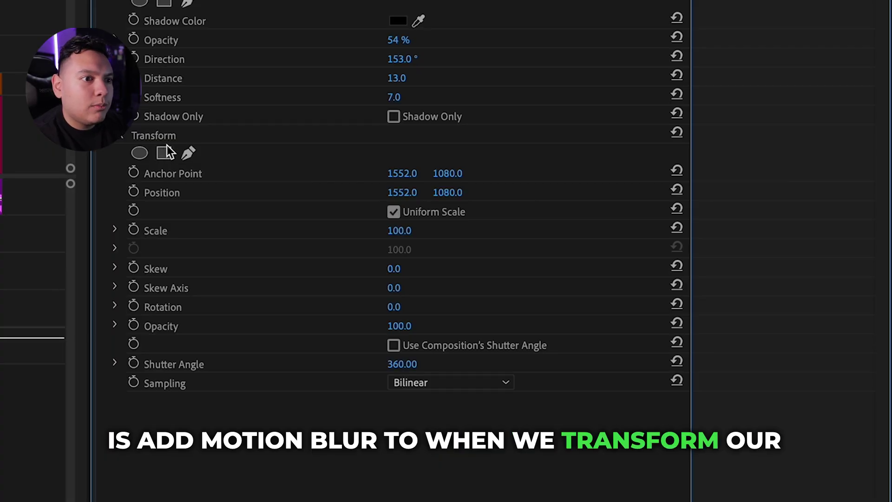
- Keyframe the Transform position and scale once the top photo is clear, and enlarge it at its end to match the following scene
{"action": "left_click_drag", "start_coordinate": [463, 27], "coordinate": [466, 28]}
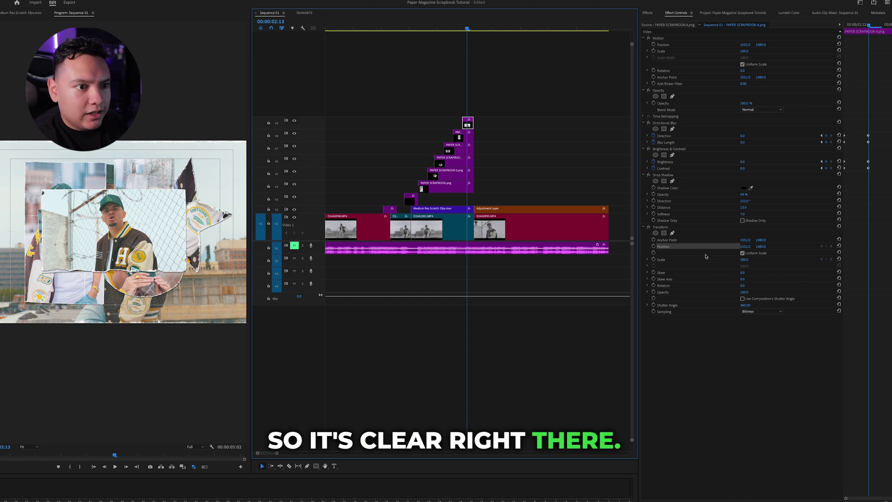
{"action": "left_click", "coordinate": [654, 259]}
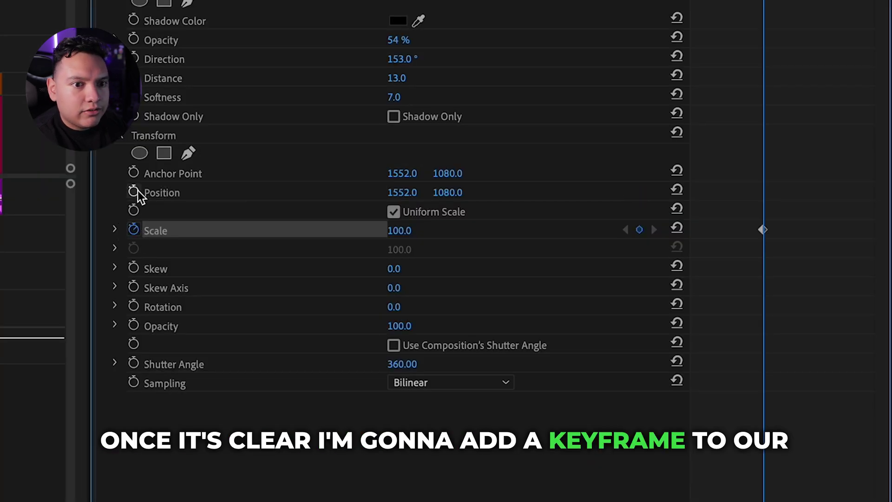
{"action": "left_click", "coordinate": [134, 191]}
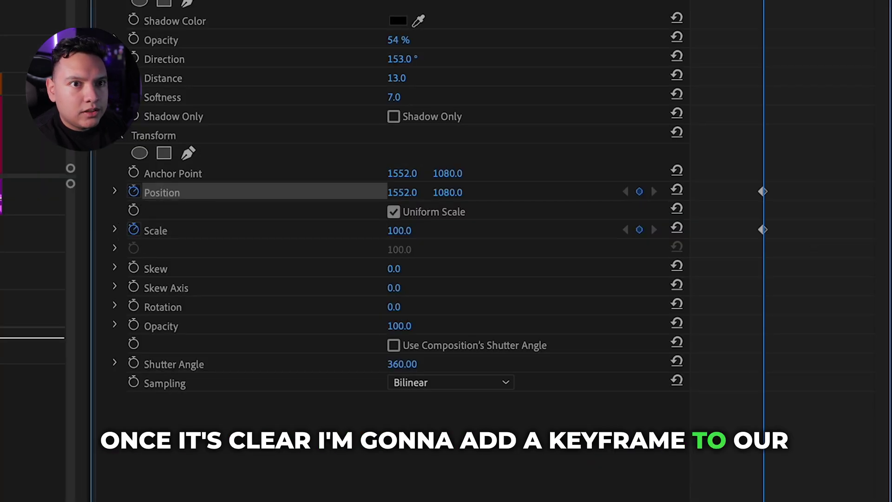
{"action": "key", "text": "shift+Right"}
{"action": "left_click_drag", "start_coordinate": [399, 231], "coordinate": [532, 231]}
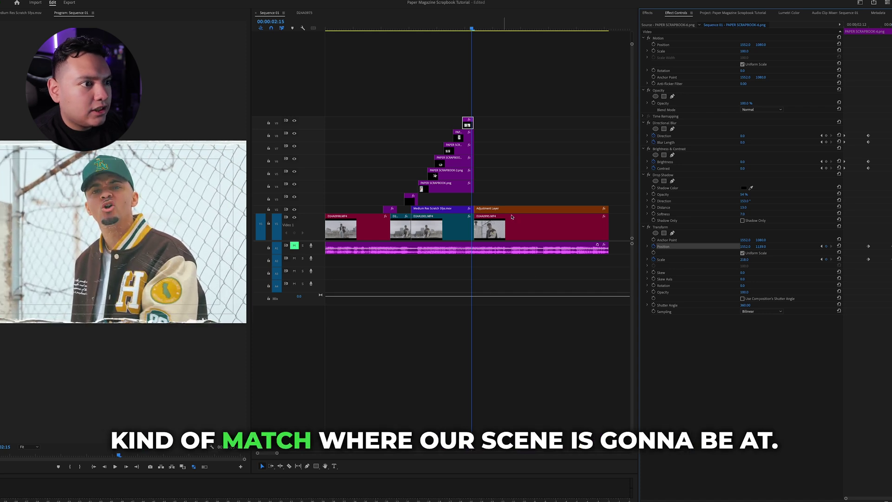
- Review the top photo's flash and zoom, and play the scrapbook sequence from just before the photos appear
{"action": "left_click_drag", "start_coordinate": [891, 29], "coordinate": [842, 36]}
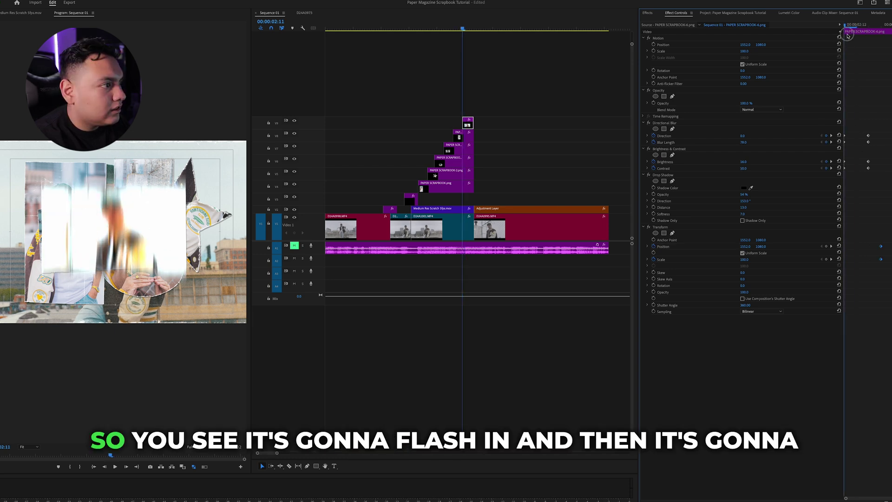
{"action": "left_click", "coordinate": [870, 34]}
{"action": "left_click_drag", "start_coordinate": [874, 34], "coordinate": [886, 35]}
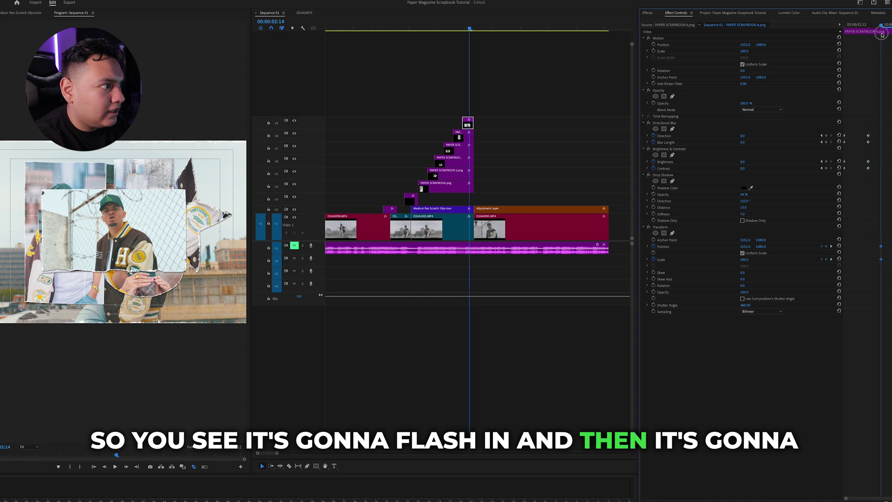
{"action": "left_click_drag", "start_coordinate": [480, 29], "coordinate": [404, 29]}
{"action": "key", "text": "space"}
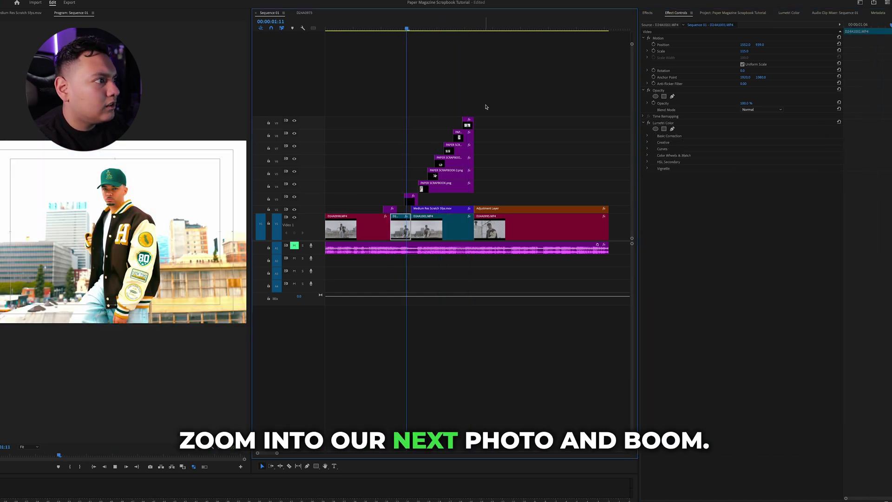